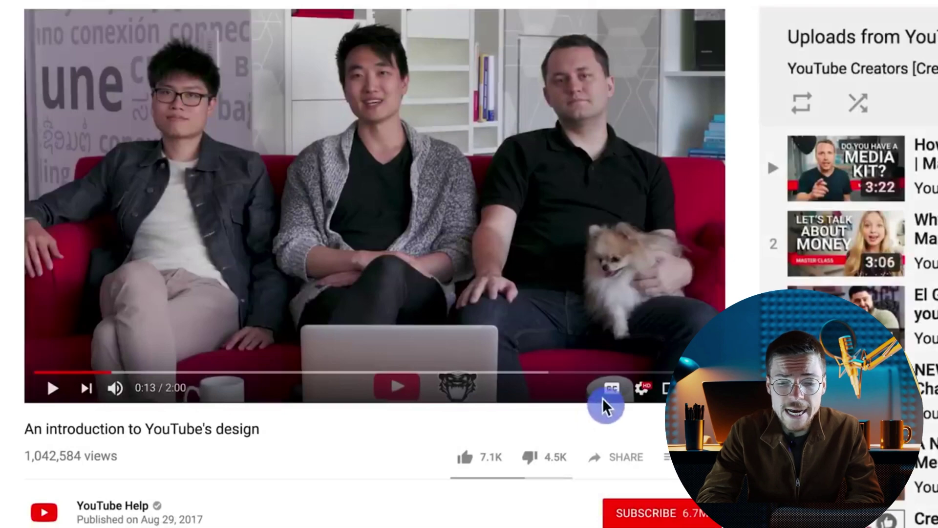
- Turn on subtitles (CC) for the video in the YouTube player
click(613, 388)
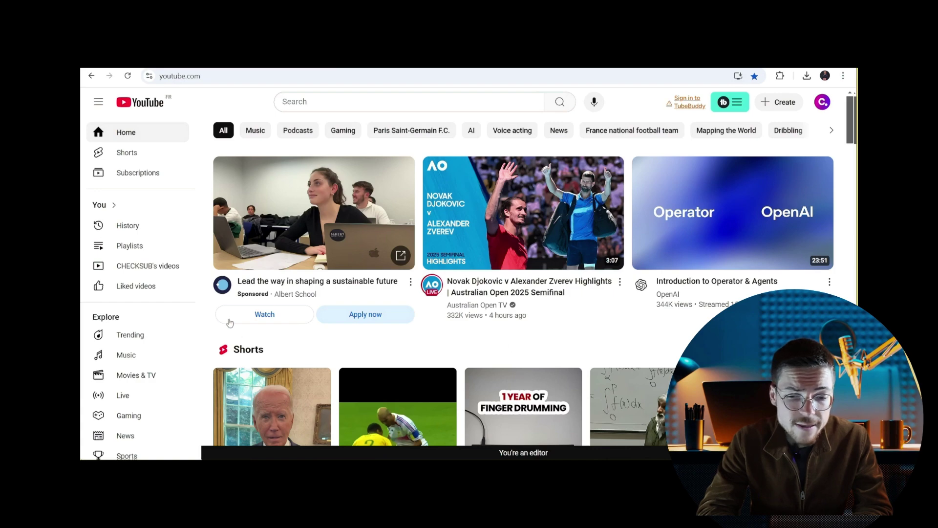
- Open the Subtitles overview in YouTube Studio and select How to Burn Your Subtitles For Free
click(175, 266)
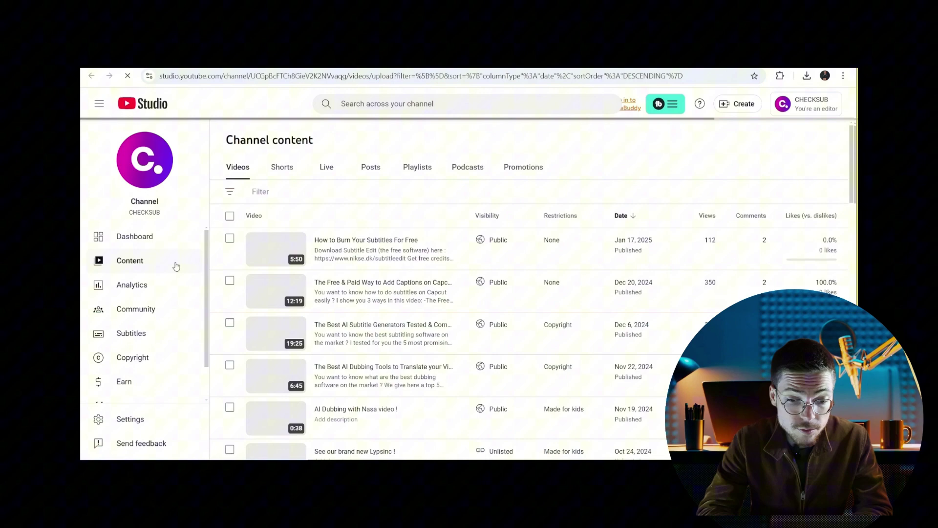
click(177, 335)
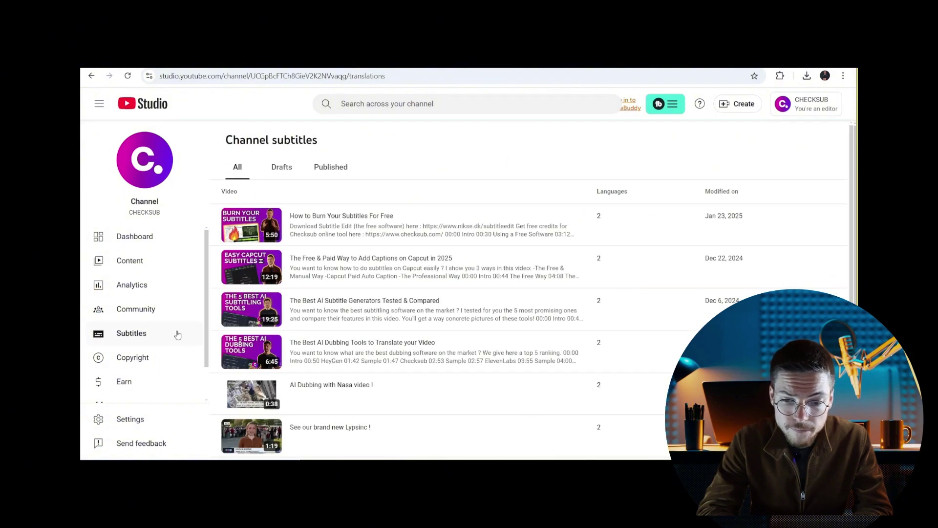
click(352, 215)
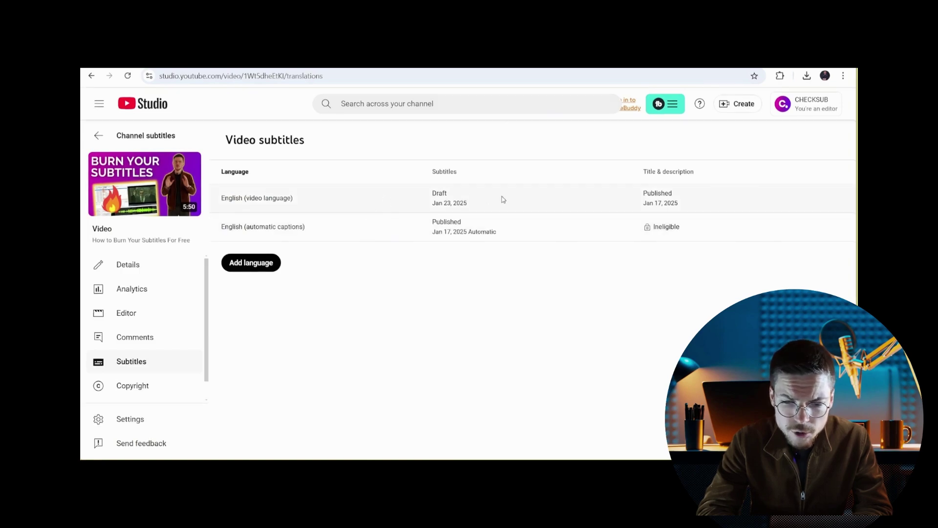
- Browse the Add language list, then close it without choosing a language
mouse_move(488, 226)
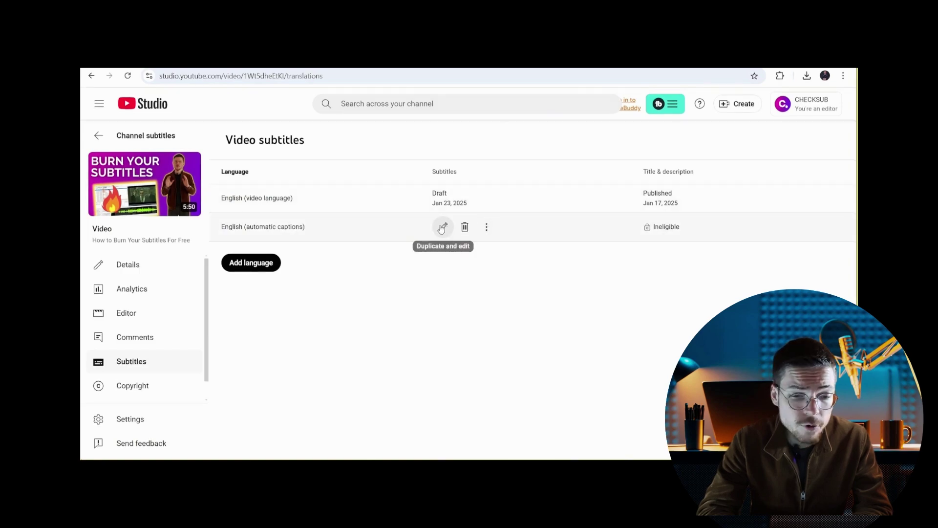
click(255, 262)
scroll(358, 299, down, 8)
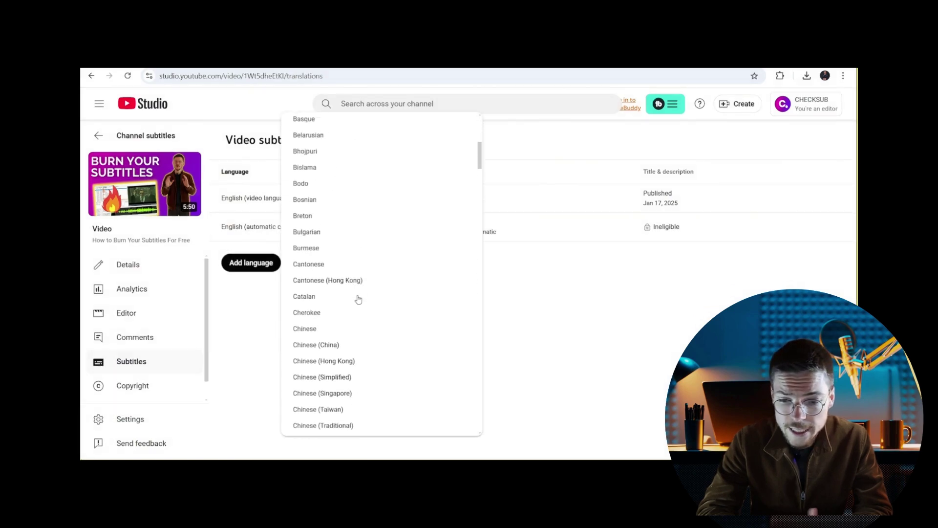
scroll(358, 299, down, 15)
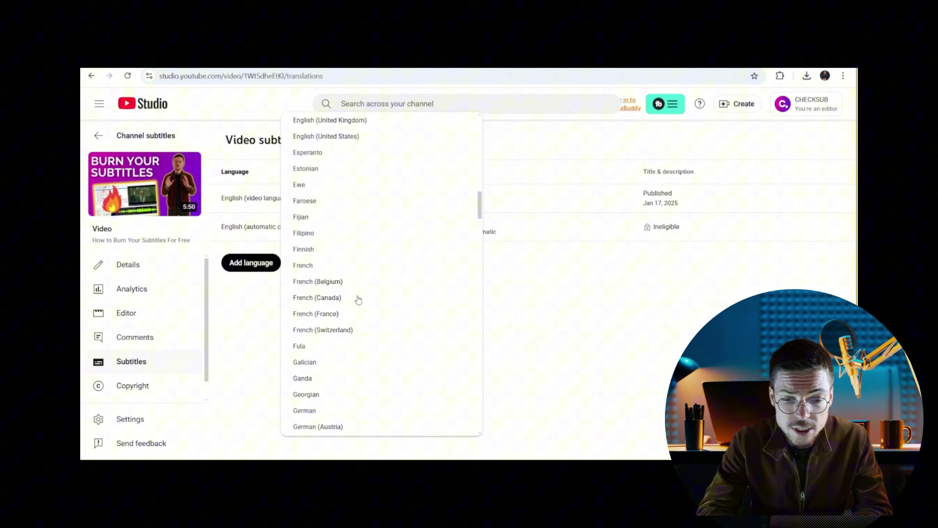
scroll(359, 299, down, 15)
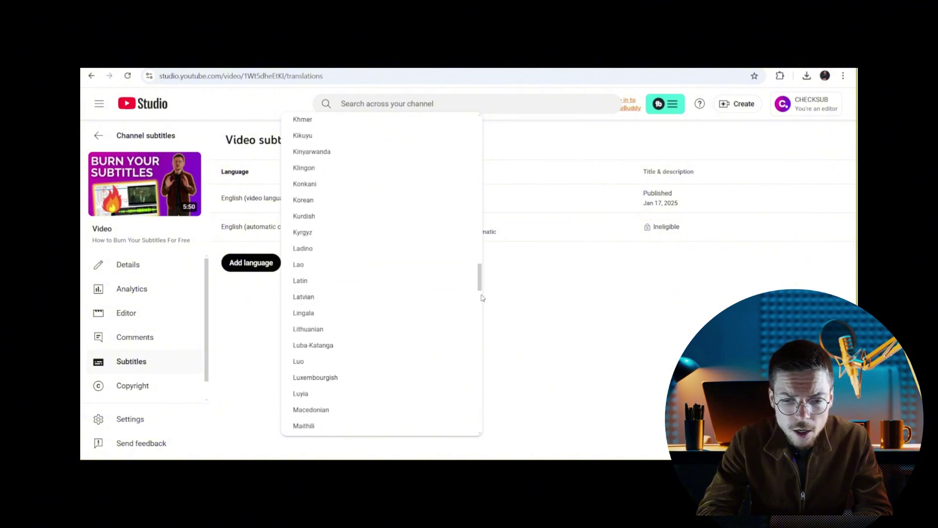
click(518, 298)
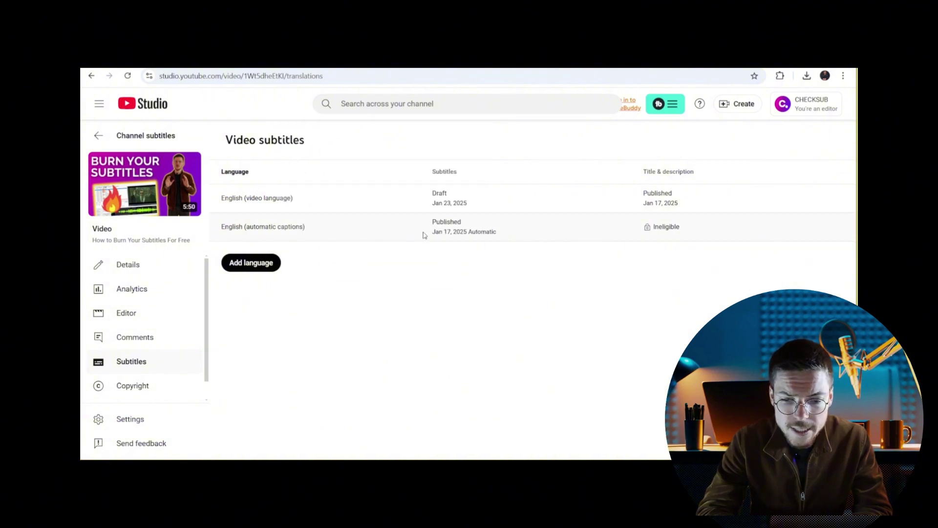
- Duplicate the automatic English captions for editing, overwriting the existing English caption track
click(444, 227)
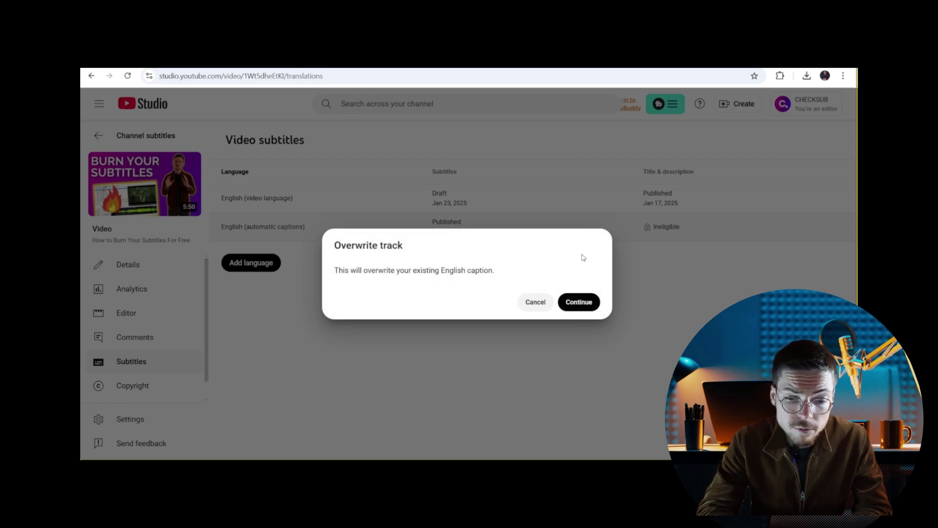
click(578, 302)
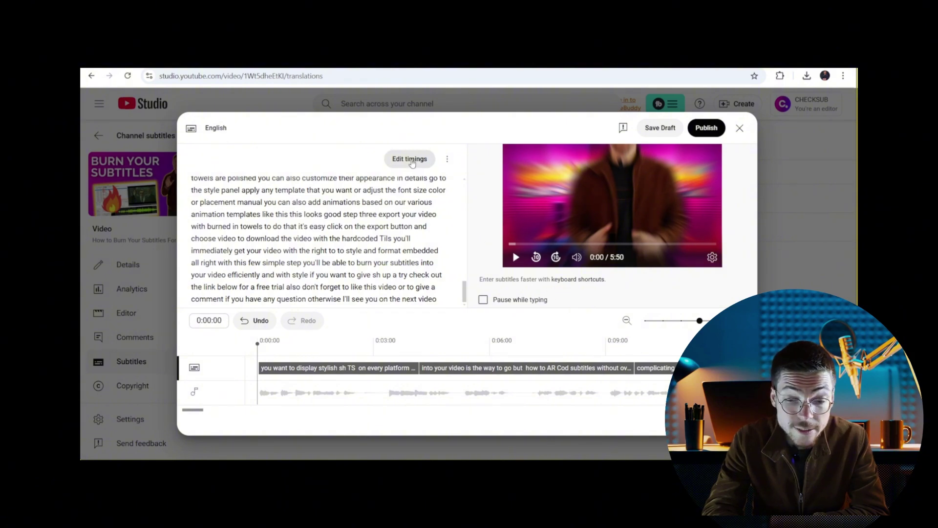
- Switch the transcript to timed caption blocks and preview the video's opening
click(411, 160)
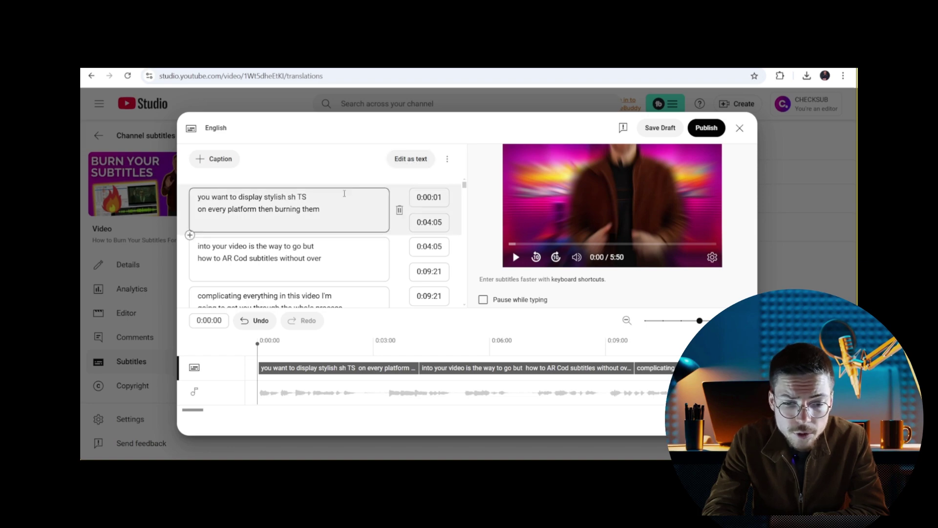
click(322, 195)
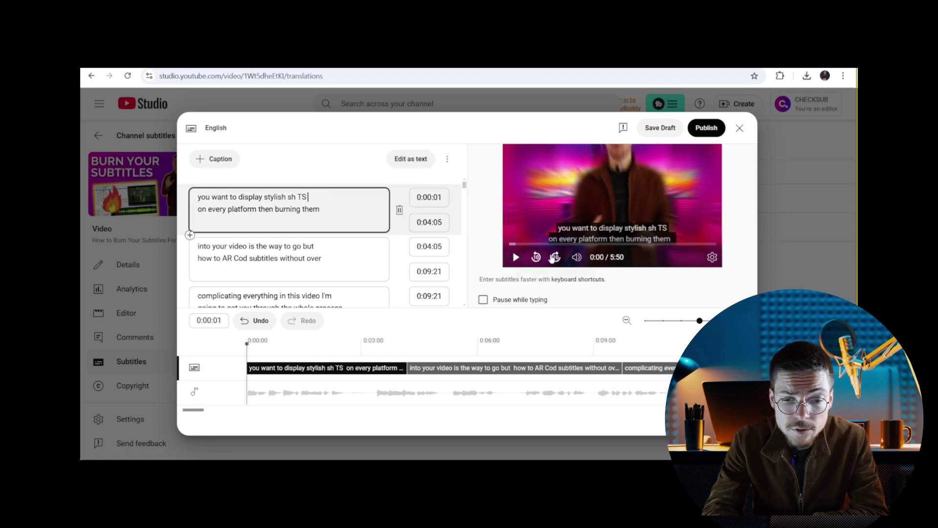
click(520, 257)
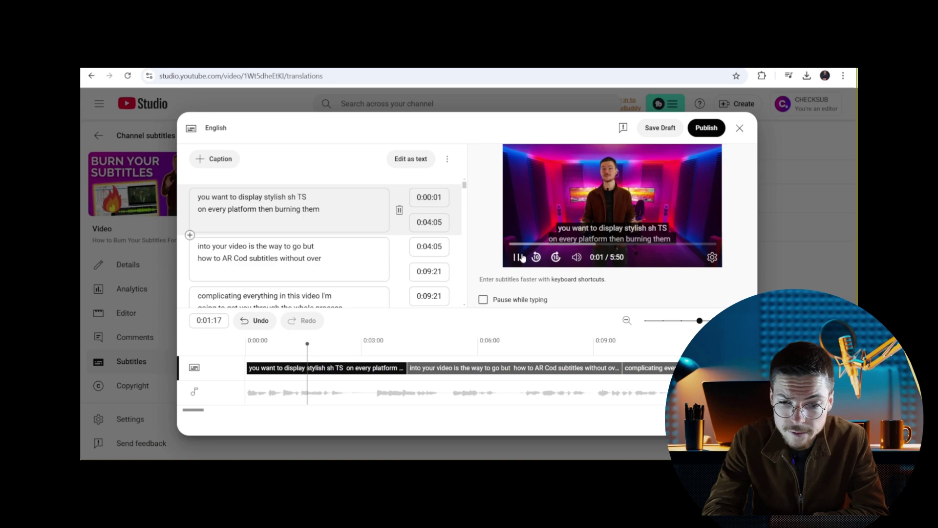
click(517, 258)
- Replace 'sh TS' with 'subtitles ?' and move the remaining text into the next caption
click(299, 205)
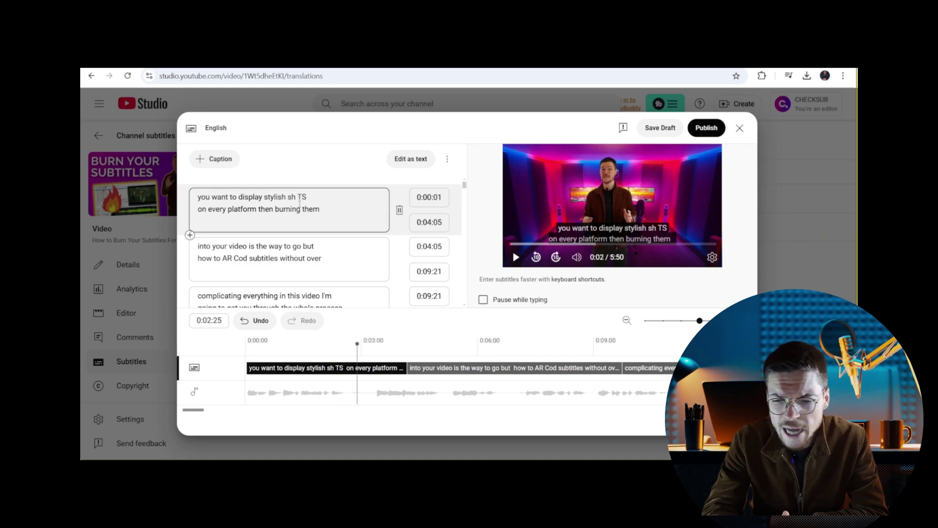
drag(289, 197, 309, 197)
text(s)
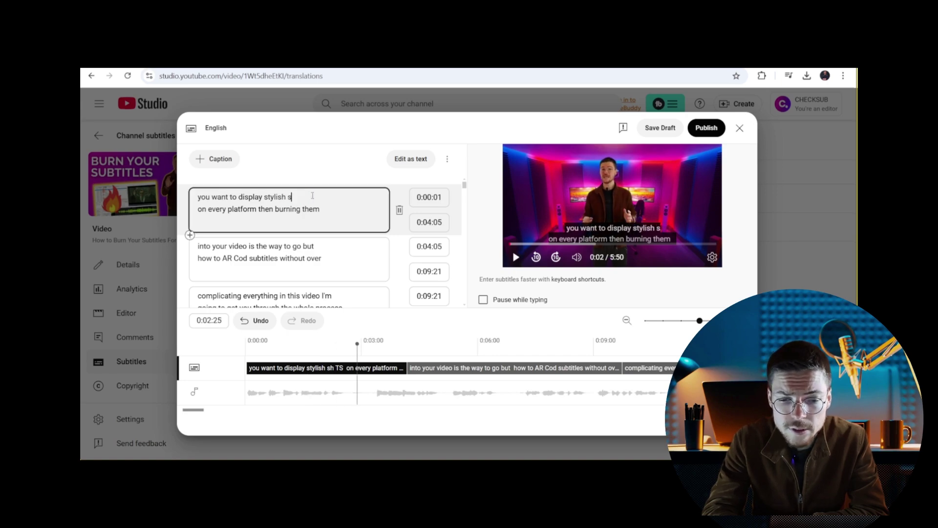
text(ubtitles)
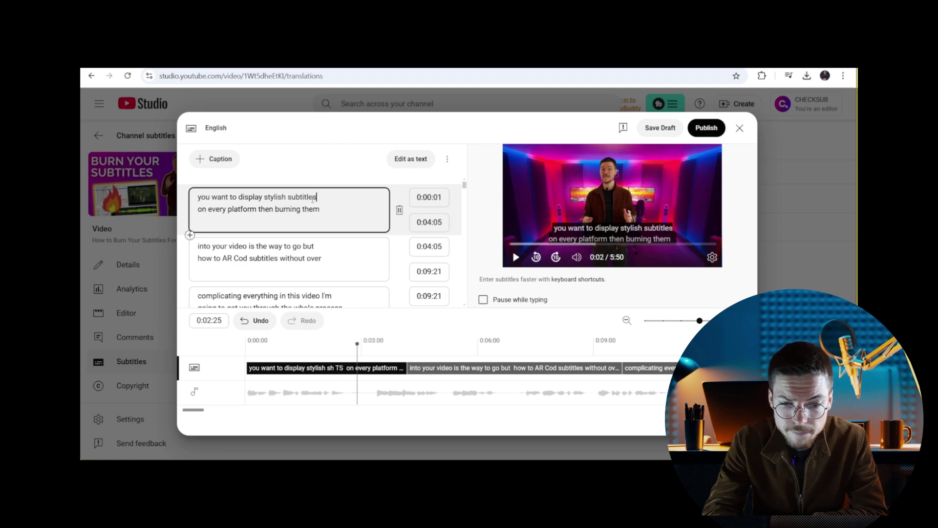
text( ?)
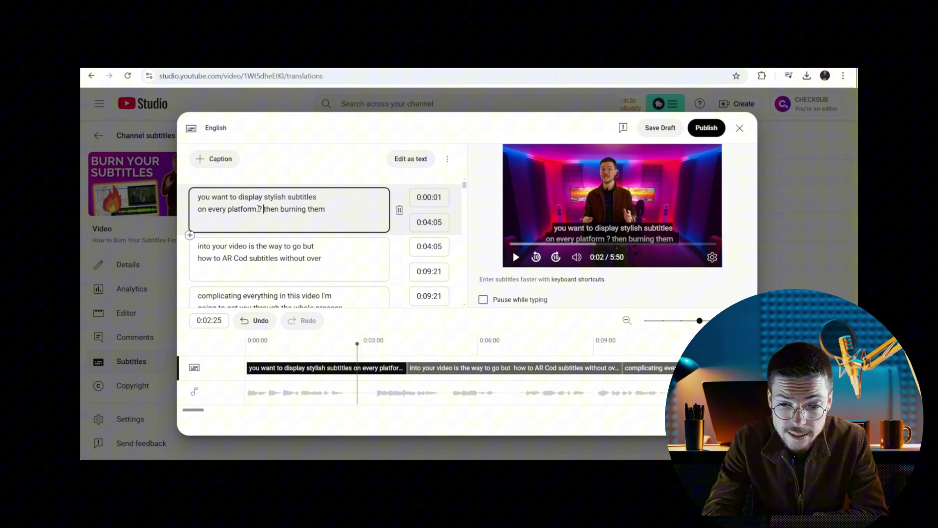
key(Return)
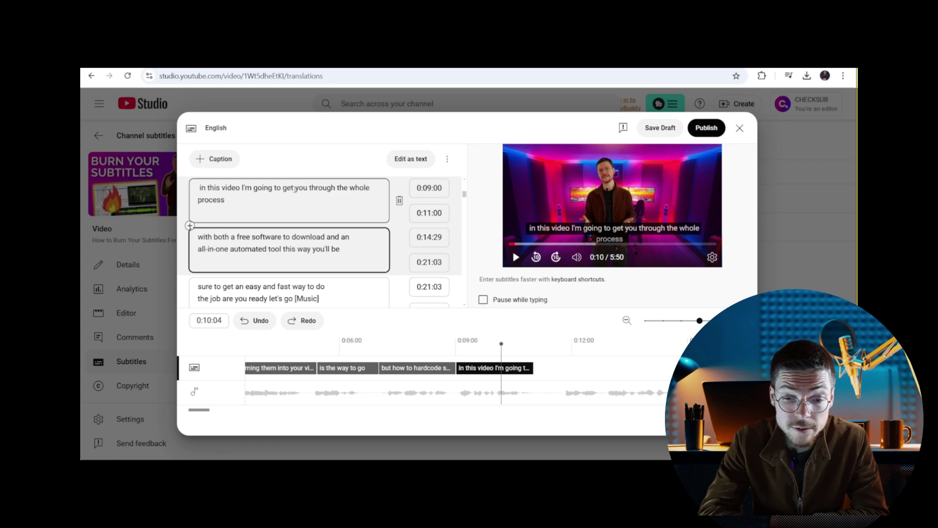
click(309, 190)
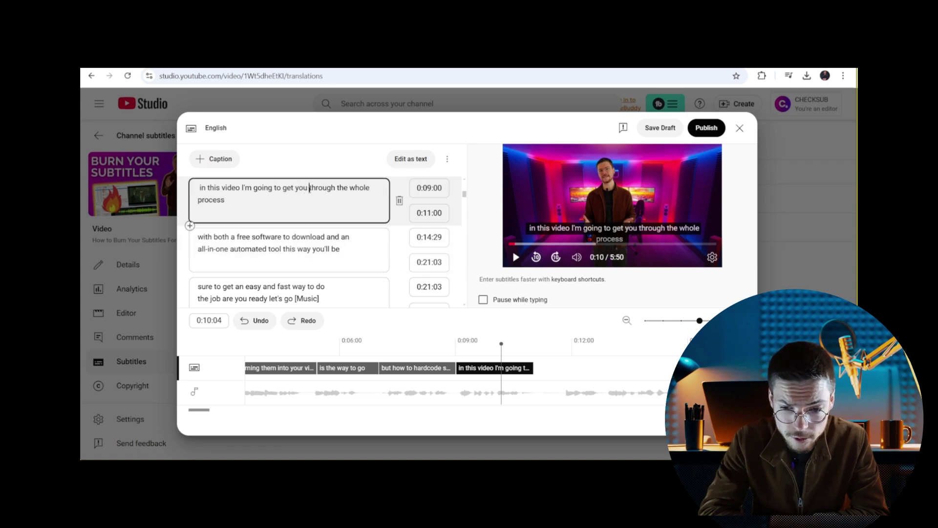
key(shift+Return)
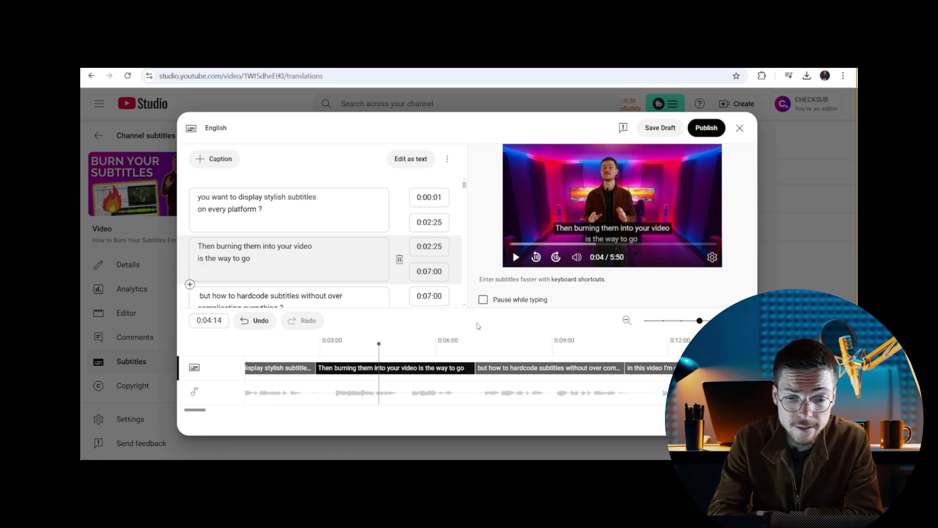
- Upload a subtitle file to replace the English captions, confirming its file type
click(448, 159)
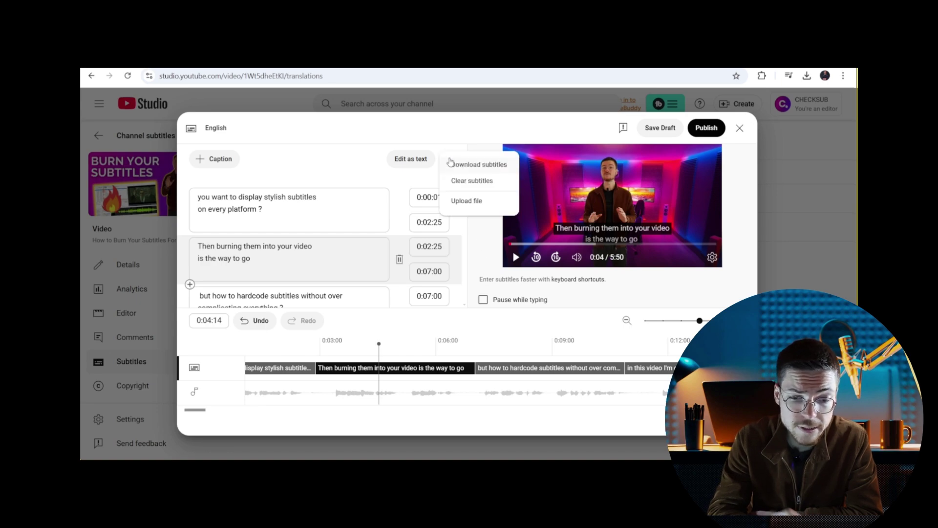
click(477, 198)
click(526, 303)
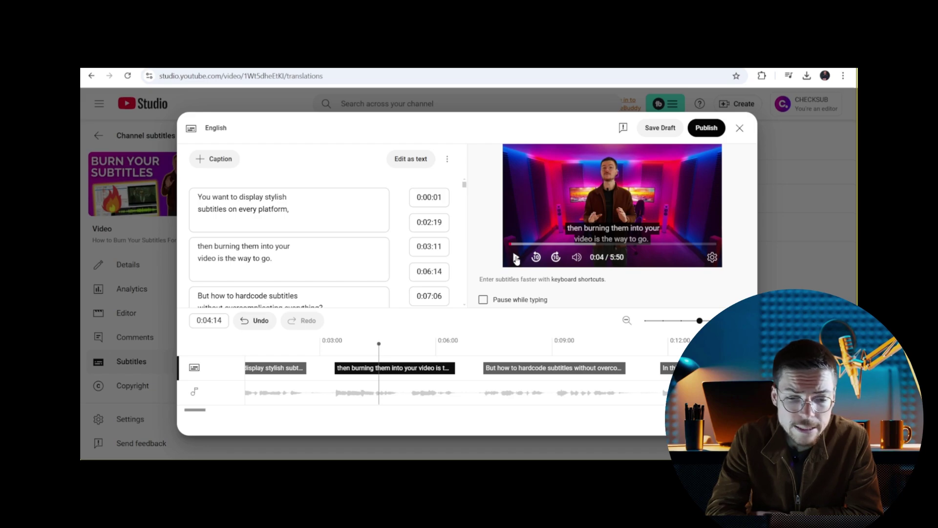
click(188, 281)
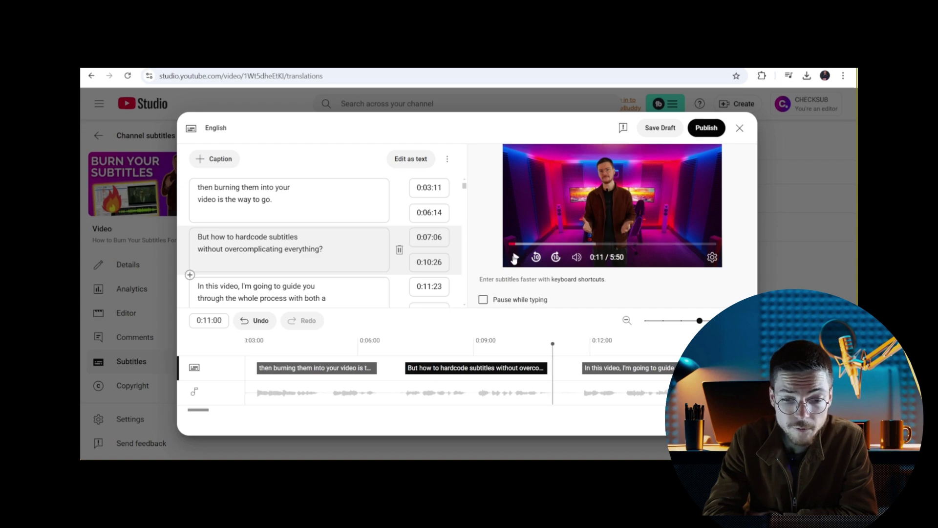
- Publish the edited English subtitles and download a copy of them
click(719, 130)
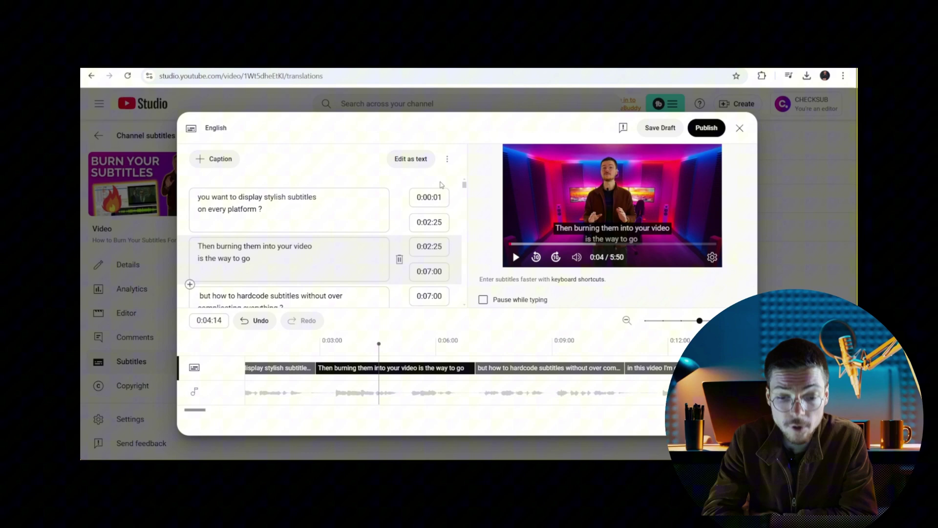
click(448, 160)
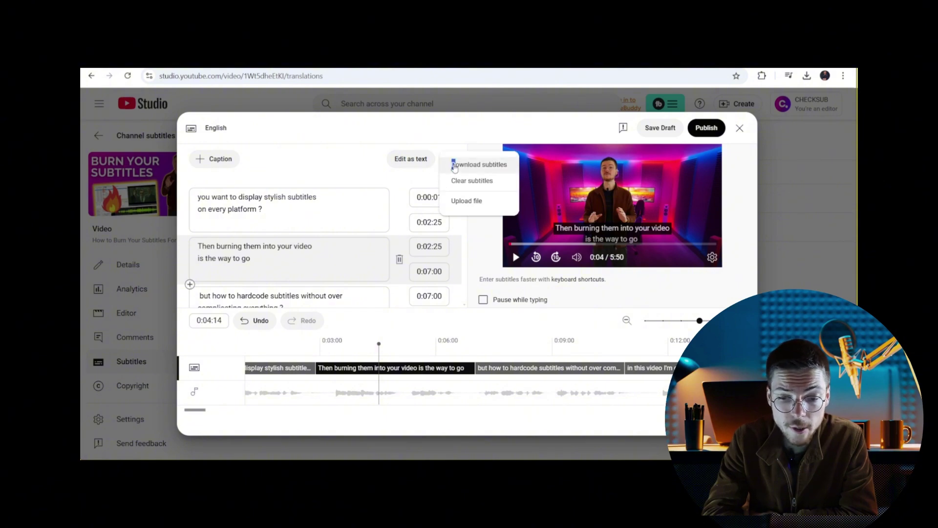
click(453, 166)
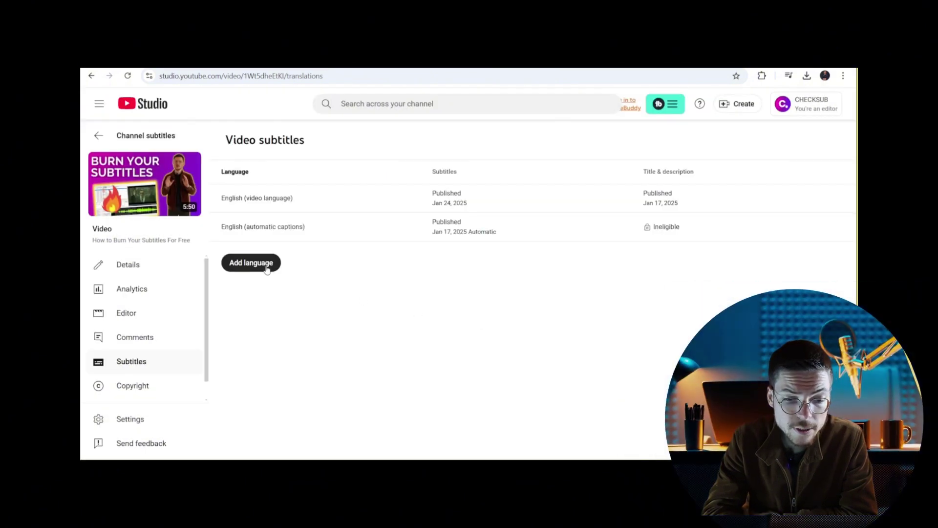
- Add French as a new subtitle language for the video
click(267, 265)
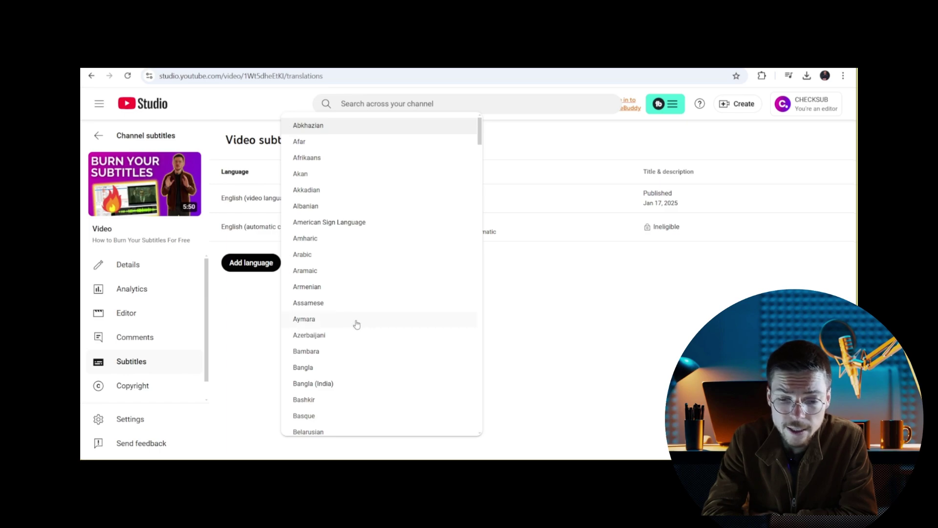
scroll(357, 322, down, 7)
scroll(356, 324, down, 6)
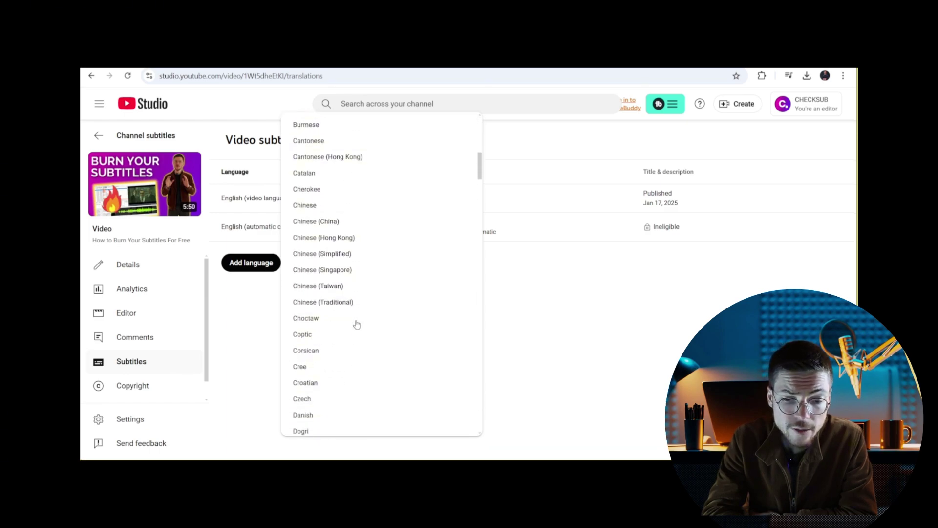
scroll(357, 324, down, 4)
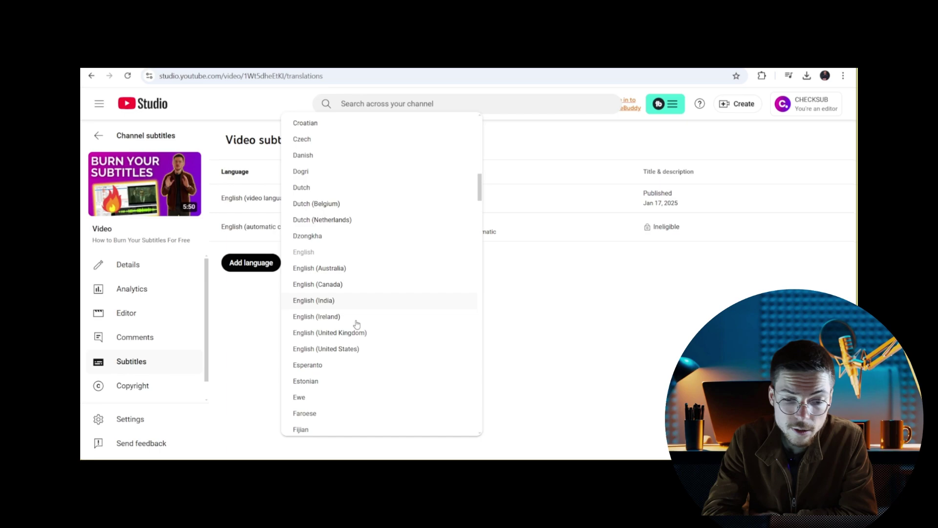
click(344, 304)
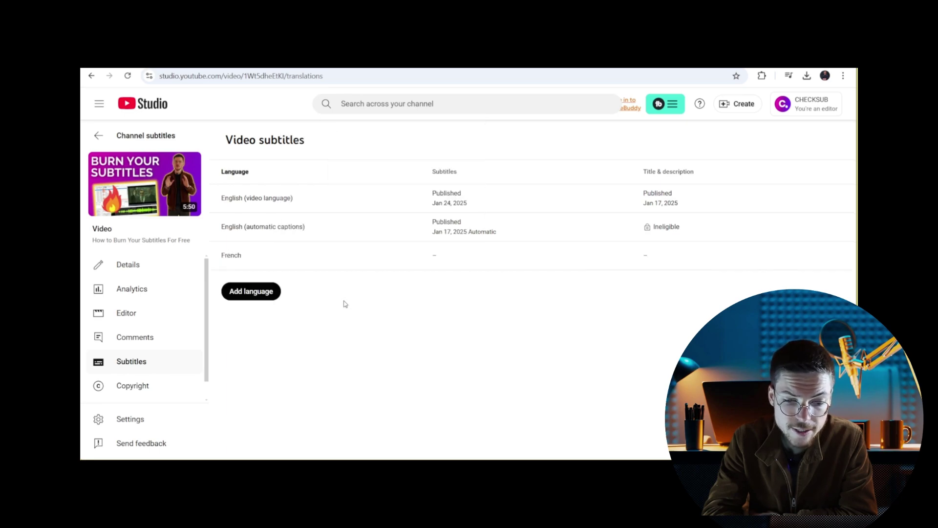
- Try the Upload file option for French captions, then cancel and close the dialog
click(442, 256)
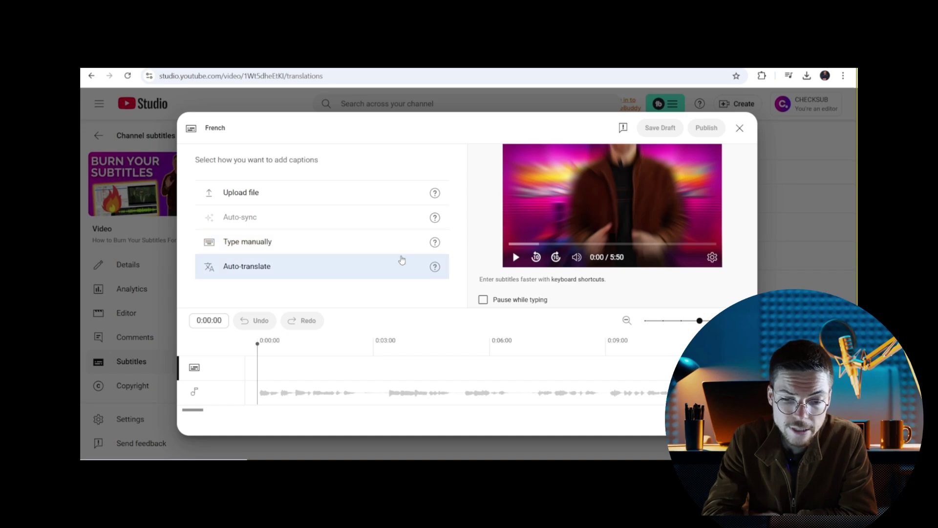
mouse_move(436, 221)
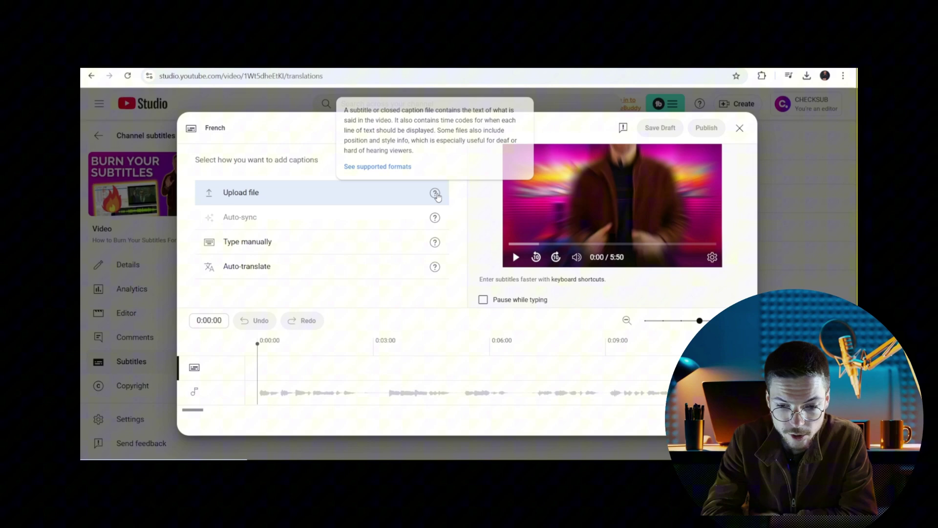
click(437, 193)
click(501, 315)
click(739, 129)
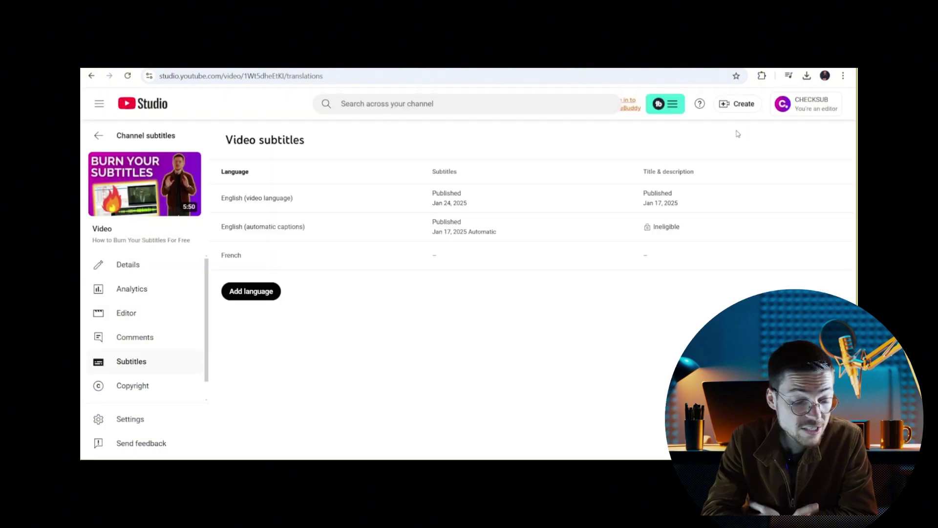
- Go to the Checksub home page and scroll through its sections to the footer and back
click(138, 174)
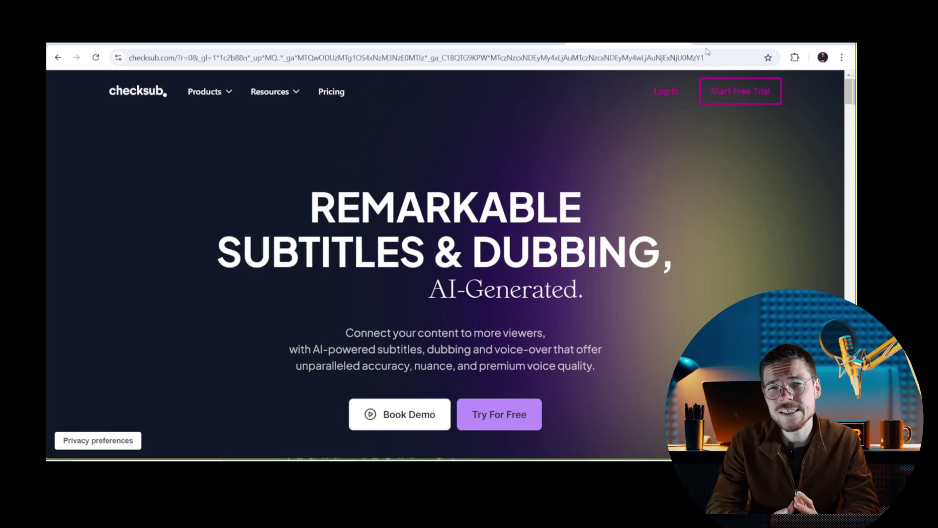
scroll(438, 226, down, 5)
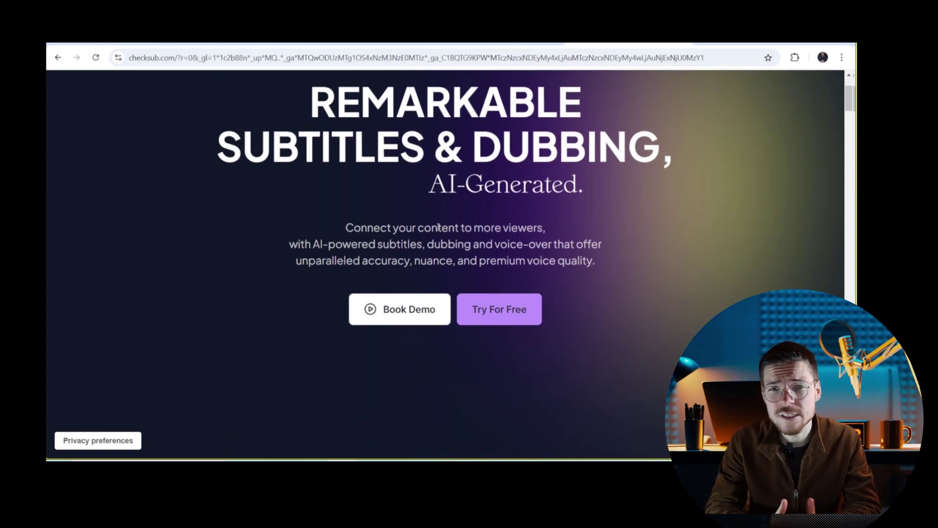
scroll(439, 232, down, 9)
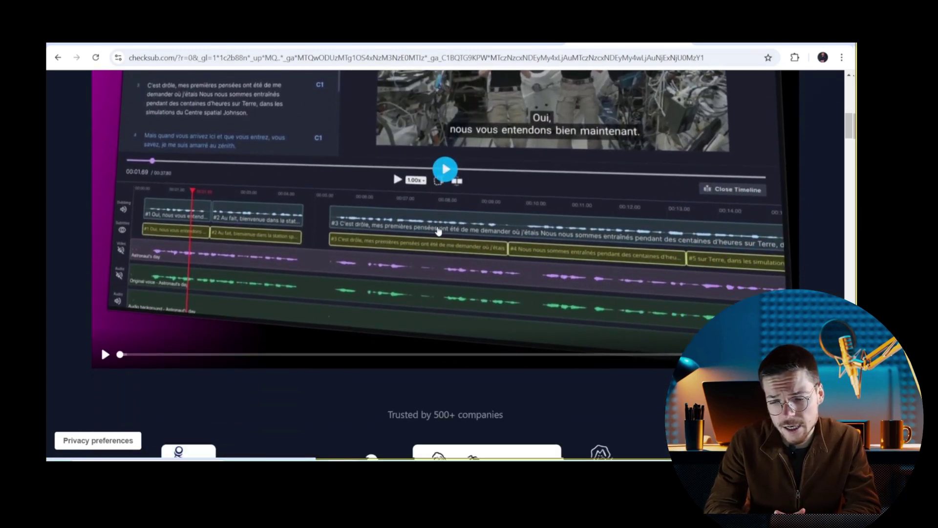
scroll(439, 231, down, 7)
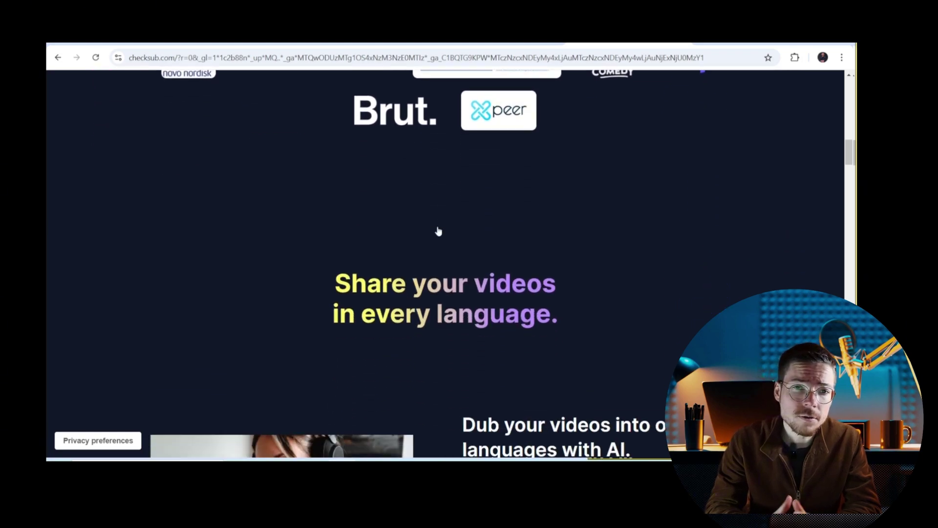
scroll(438, 227, down, 9)
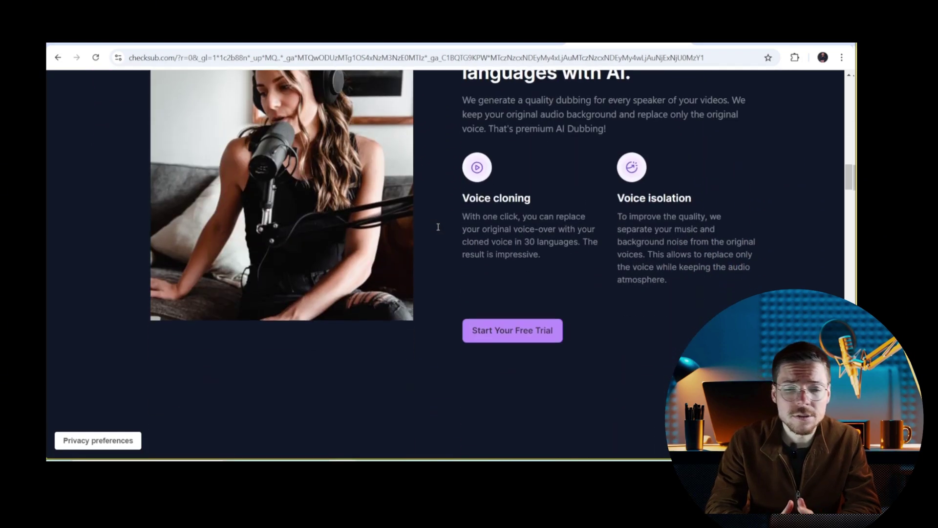
scroll(438, 231, down, 2)
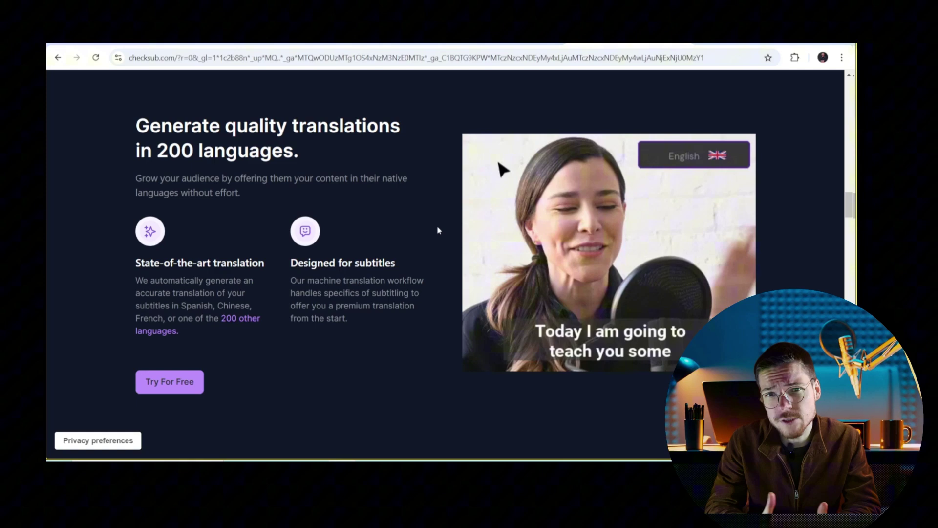
scroll(438, 229, down, 8)
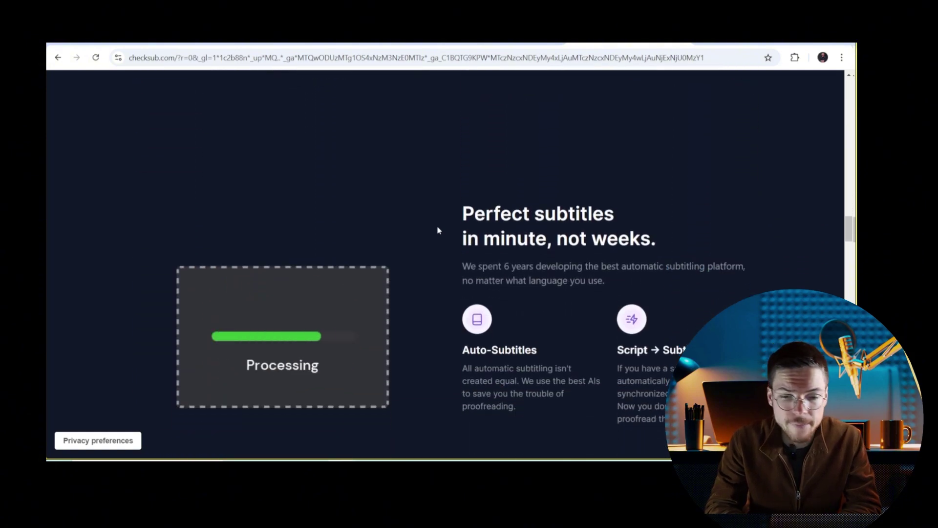
scroll(438, 230, down, 8)
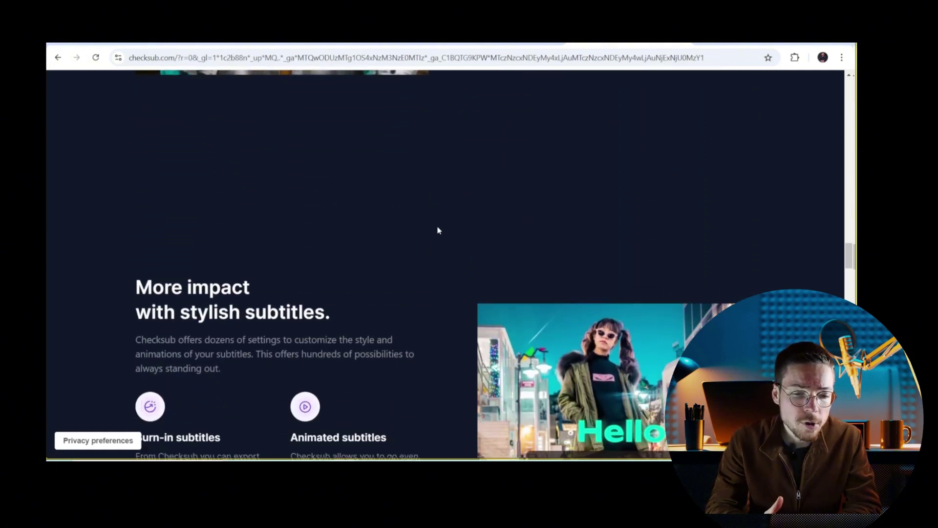
scroll(438, 229, down, 10)
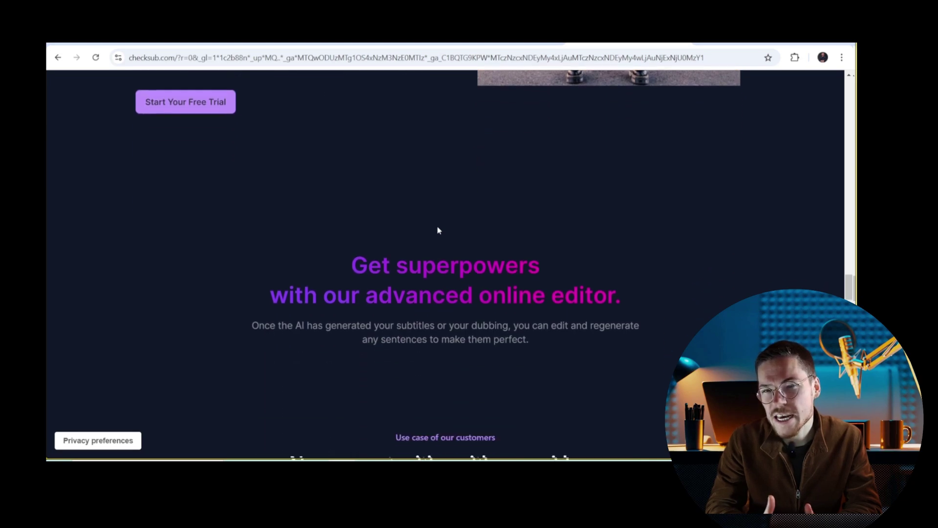
scroll(438, 230, down, 9)
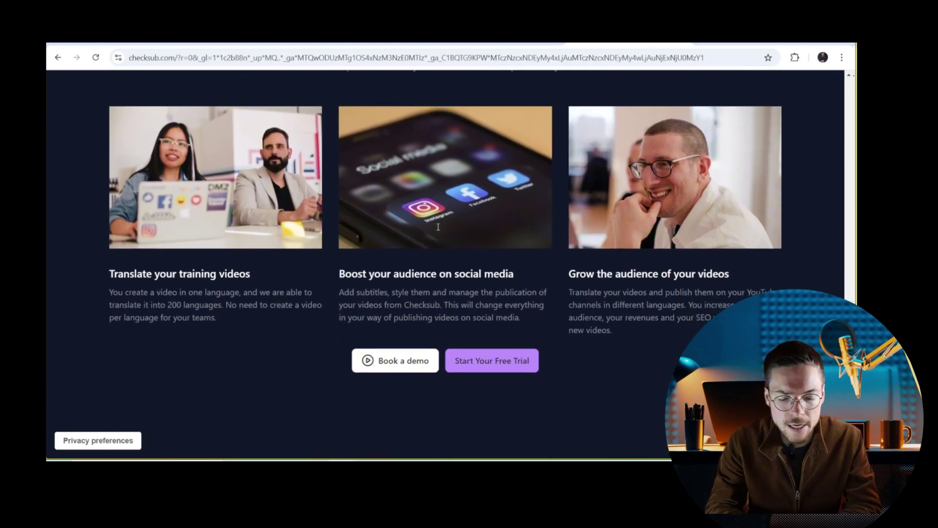
scroll(438, 227, down, 9)
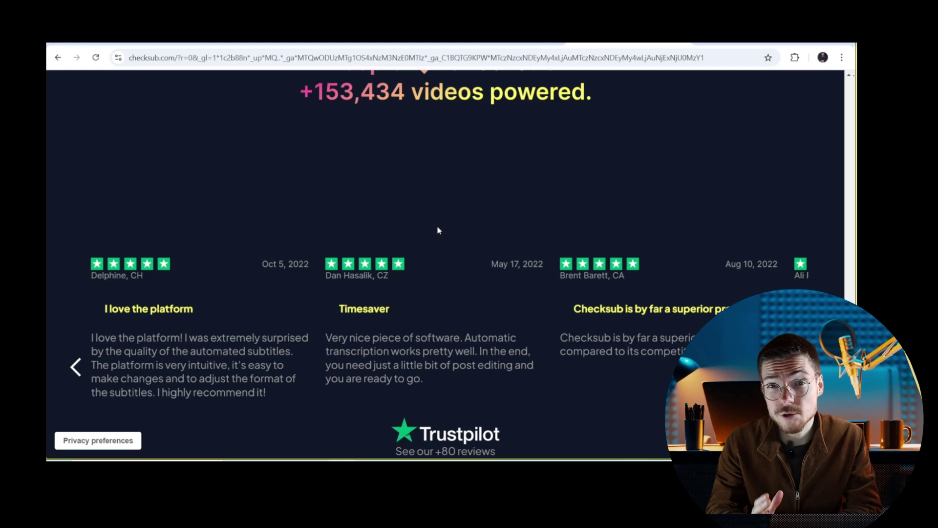
scroll(438, 230, down, 9)
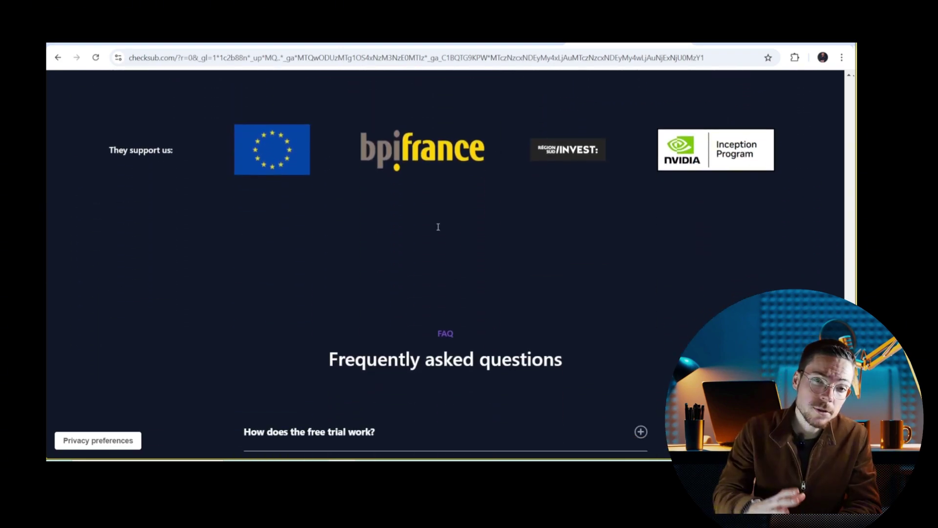
scroll(438, 228, down, 8)
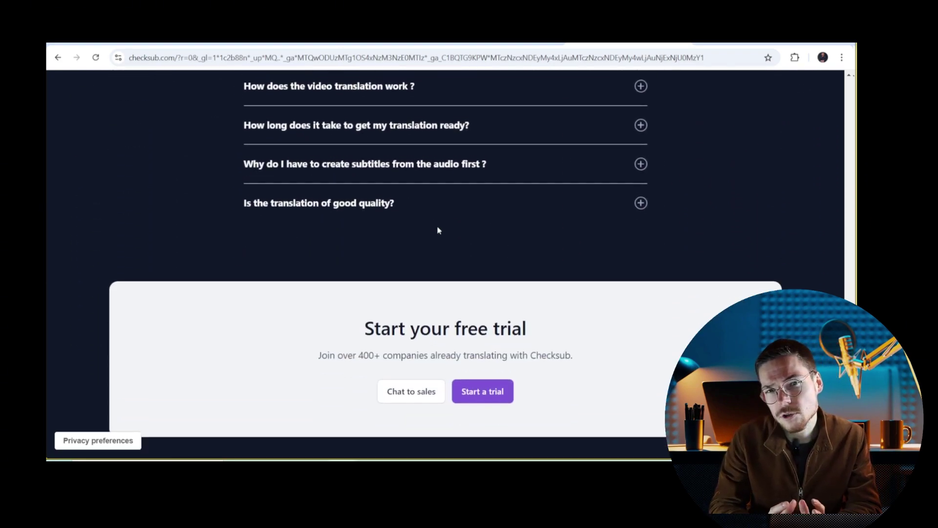
scroll(438, 230, down, 5)
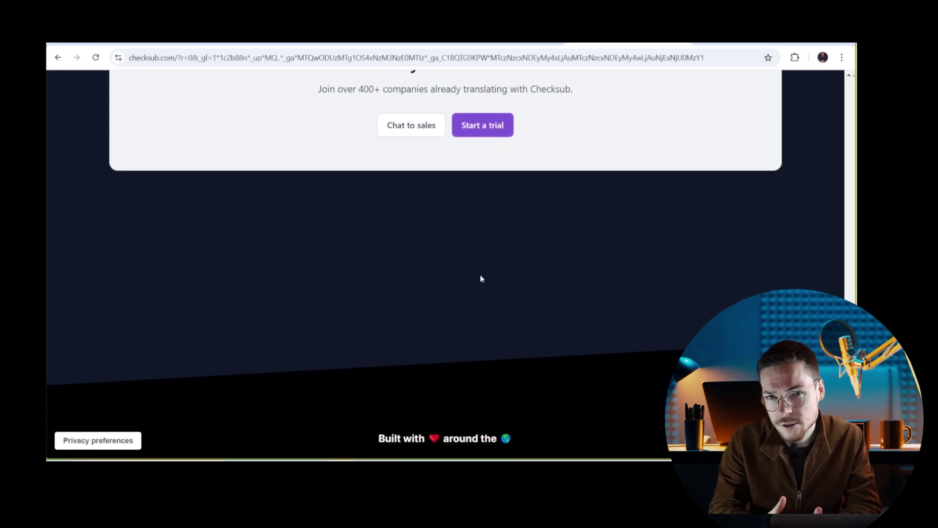
scroll(481, 278, up, 20)
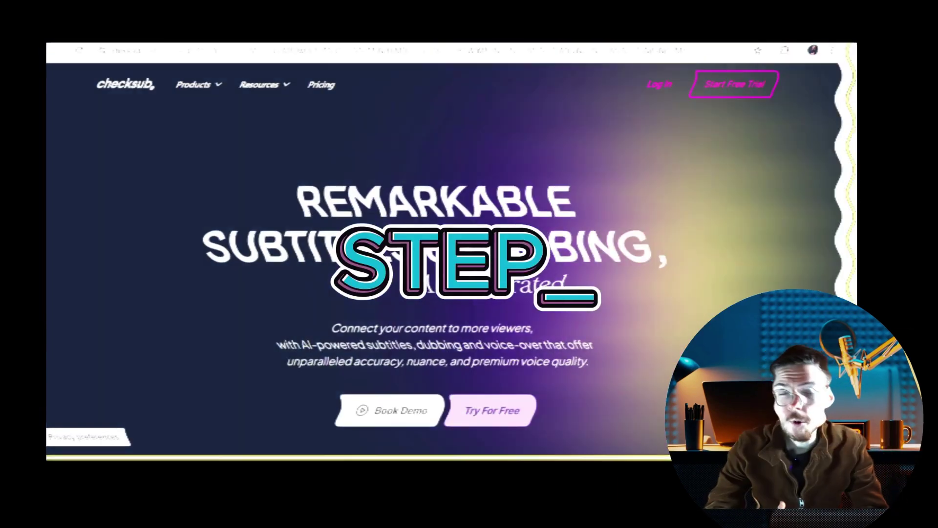
- Log in to Checksub and start a new Generate subtitles project for Burn Subtitles.mp4
click(656, 91)
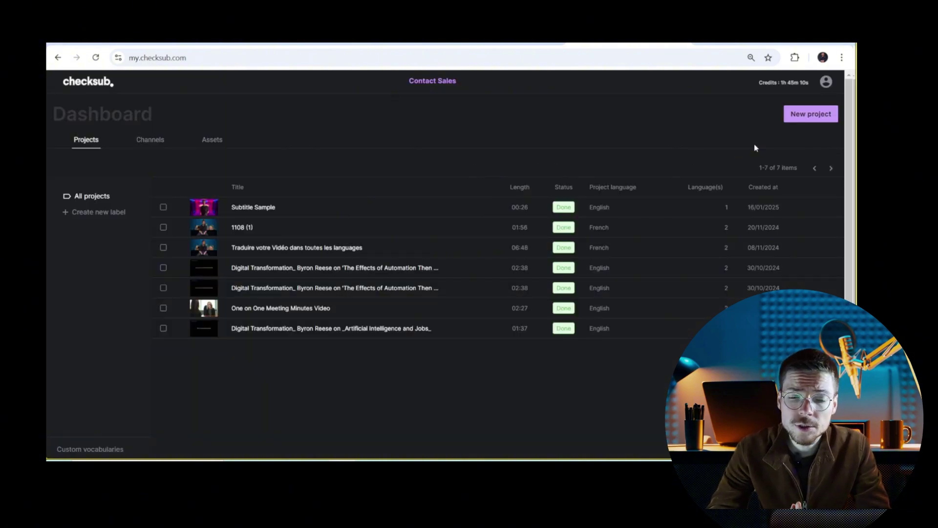
click(803, 118)
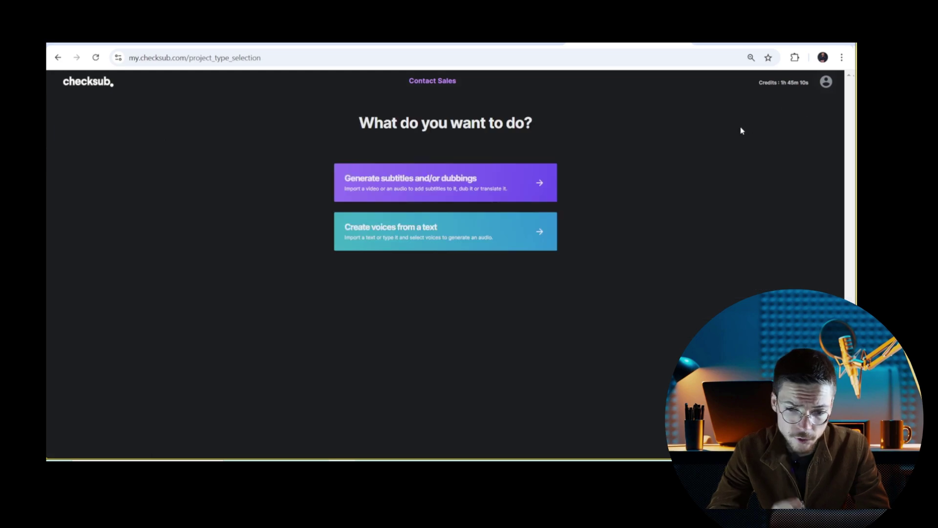
click(472, 182)
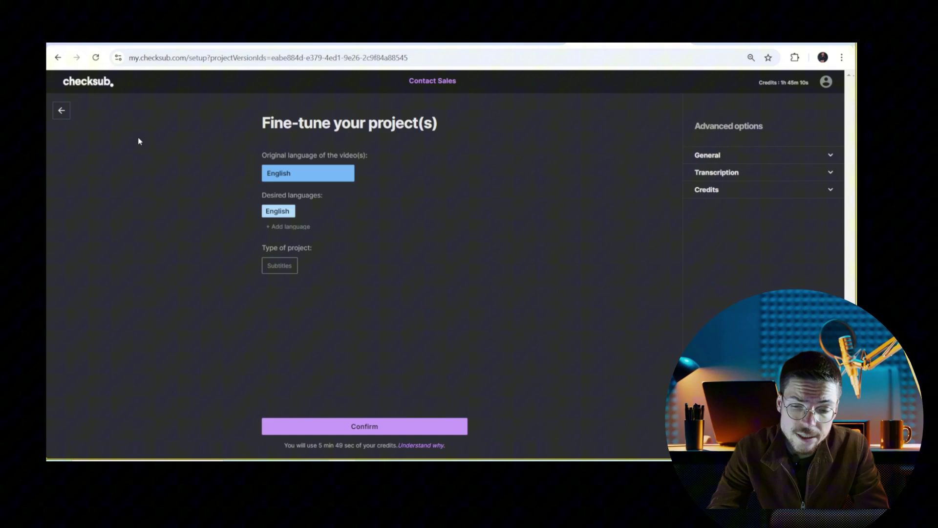
- Keep English as the original language and leave the subtitle language list unchanged
click(314, 179)
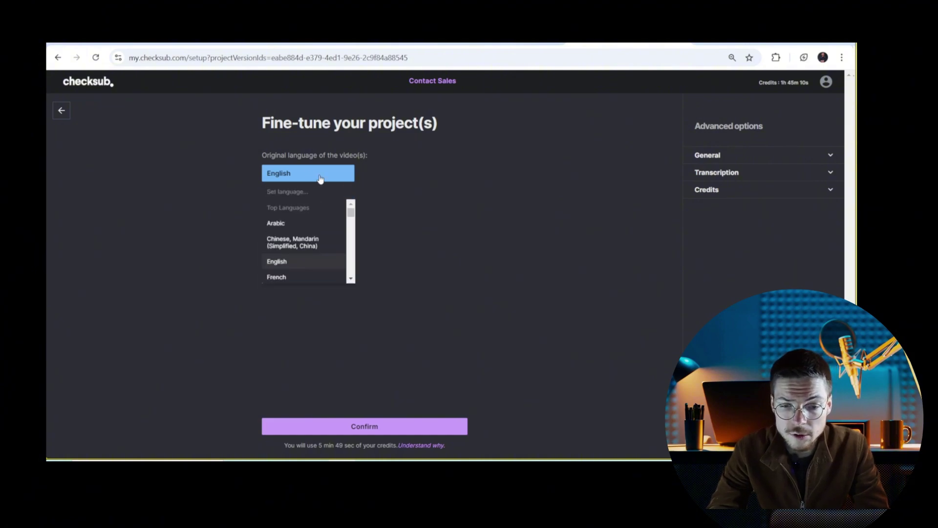
click(405, 181)
click(318, 217)
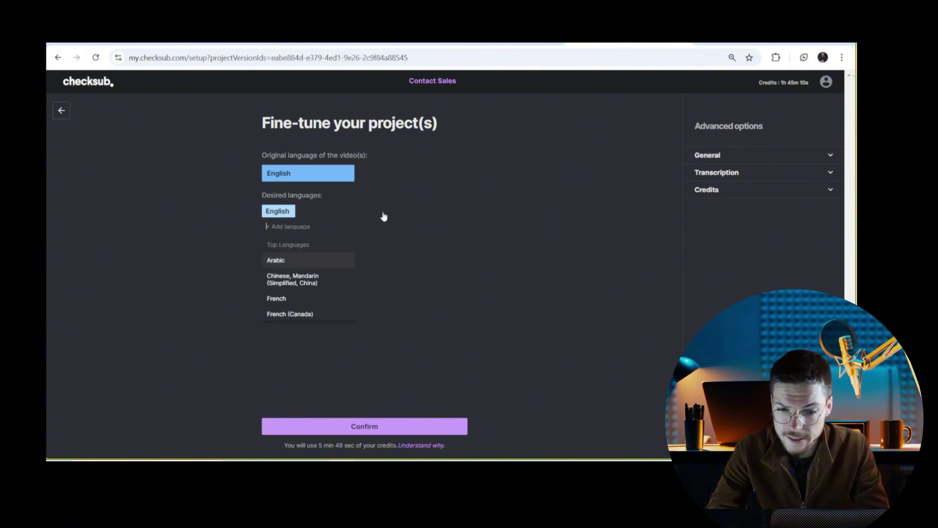
click(391, 244)
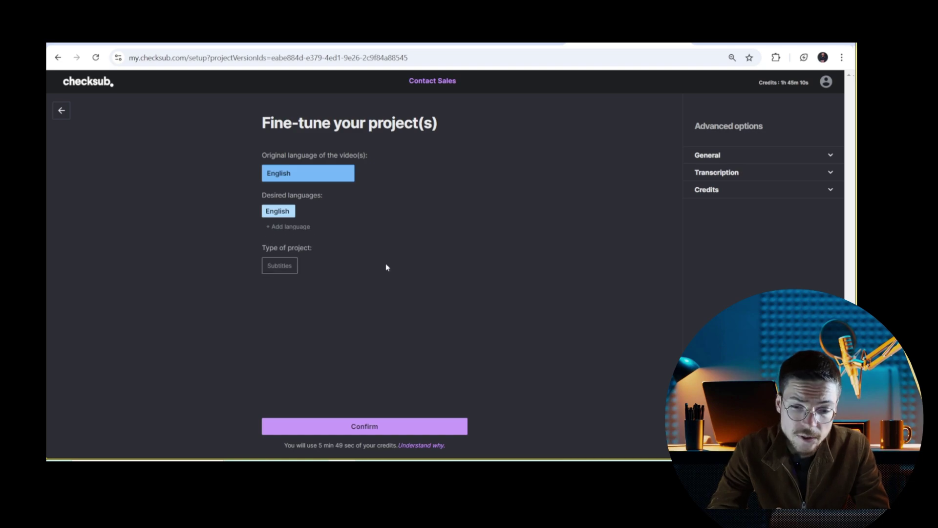
click(392, 427)
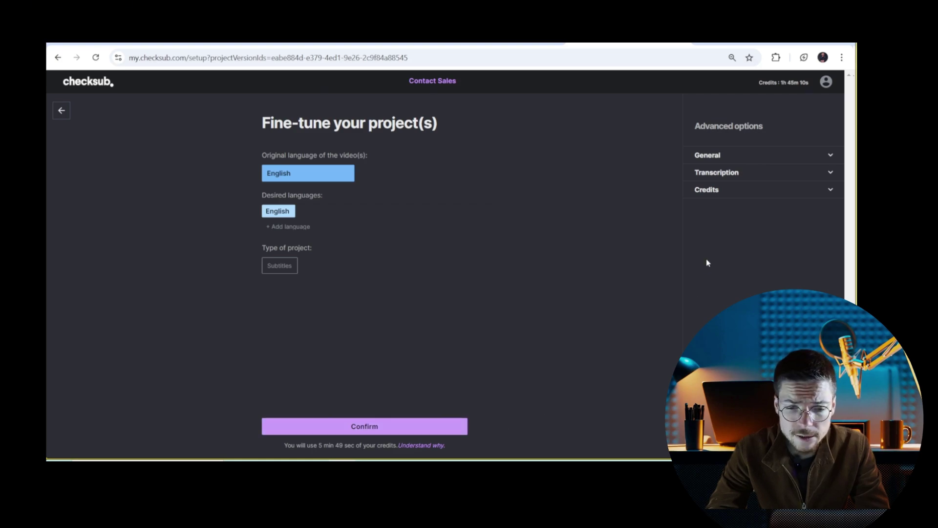
- Try the Import script/SRT transcription option, then return to the project settings
click(740, 176)
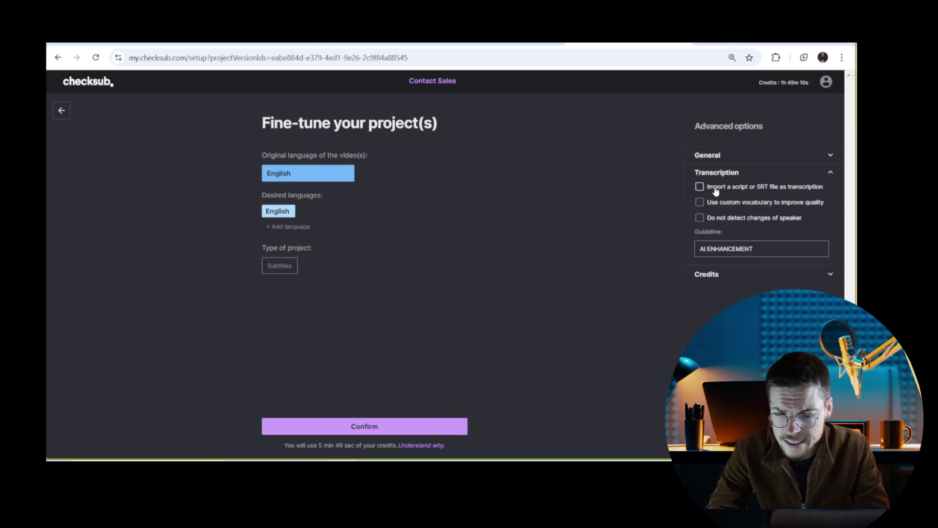
click(700, 187)
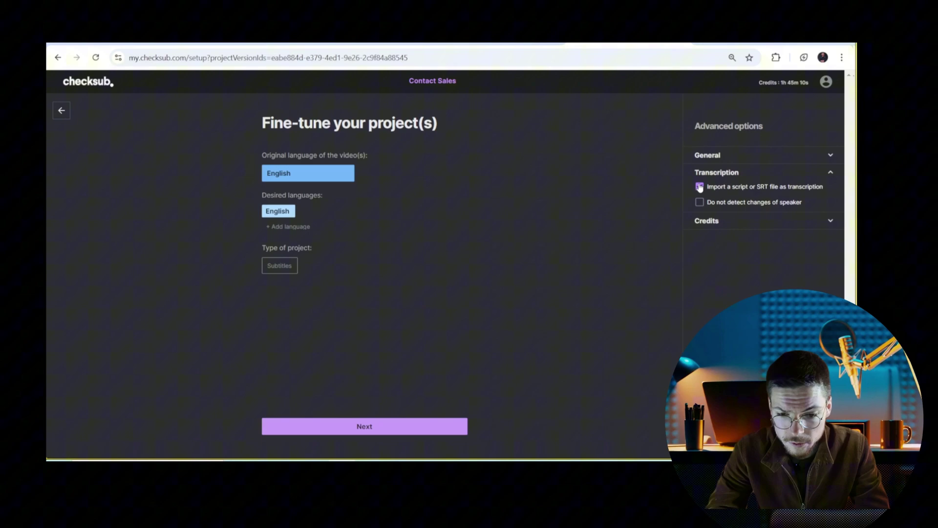
click(379, 435)
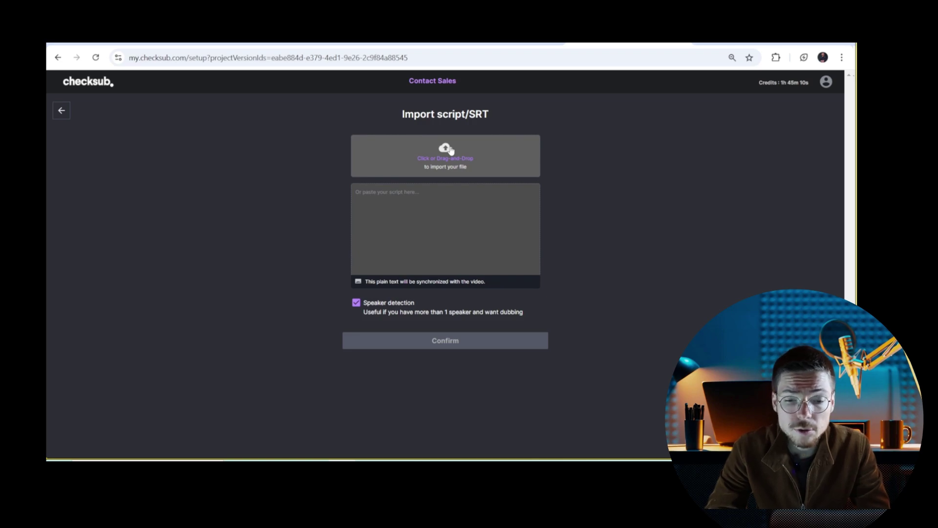
click(70, 116)
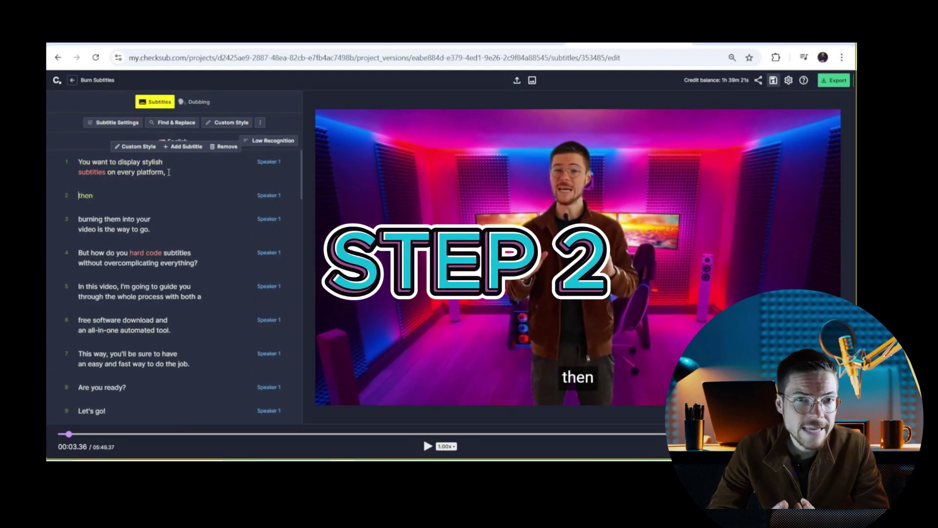
- Merge the next subtitle into the 'then' line, with a space before 'burning'
key(End)
key(Delete)
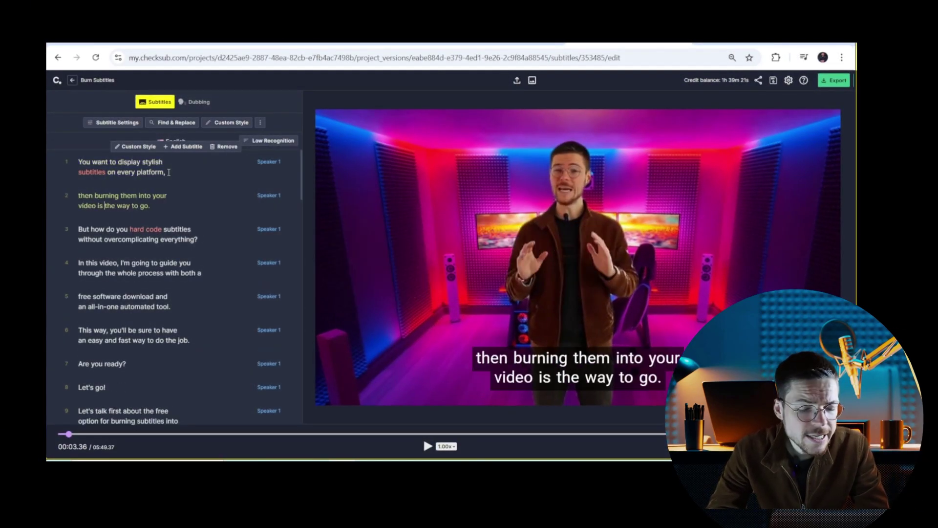
click(84, 162)
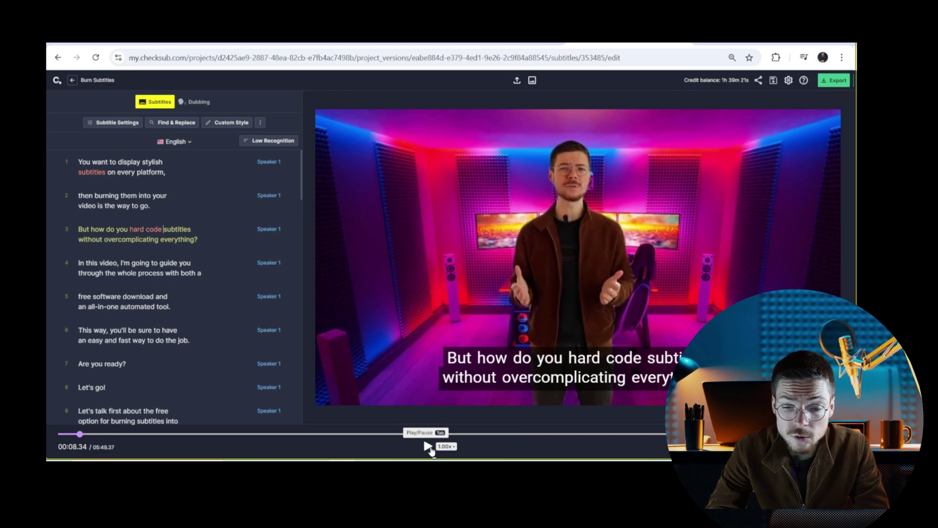
- Pause at 00:08.34, change 'do you' to 'to' and join 'hard code' into 'hardcode'
click(429, 447)
mouse_move(95, 227)
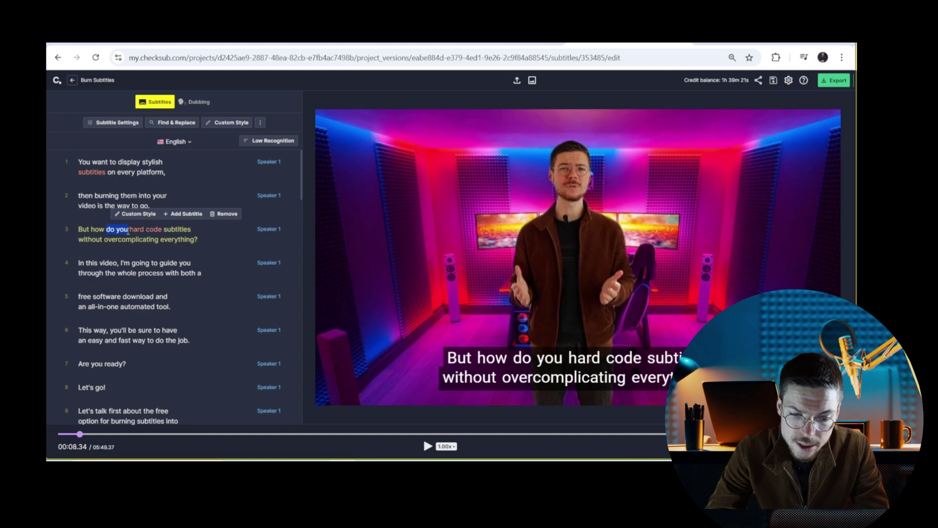
text(to)
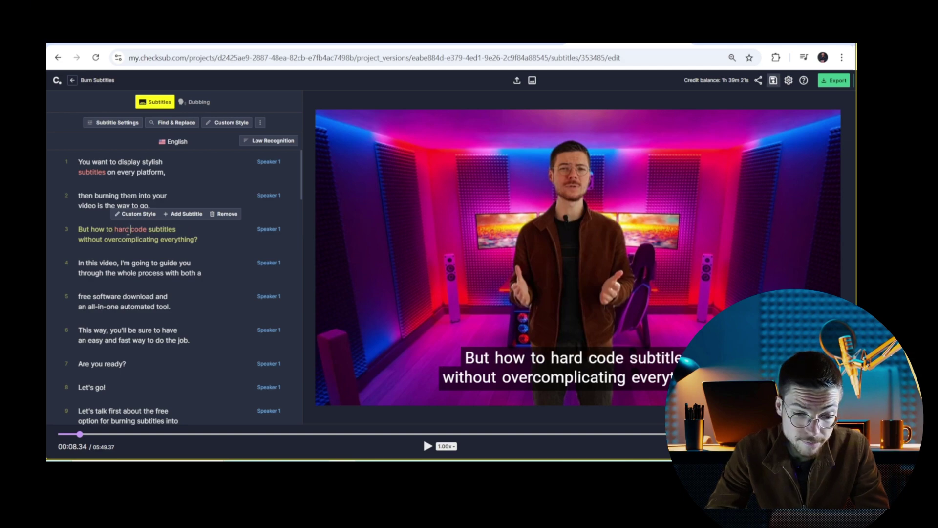
key(BackSpace)
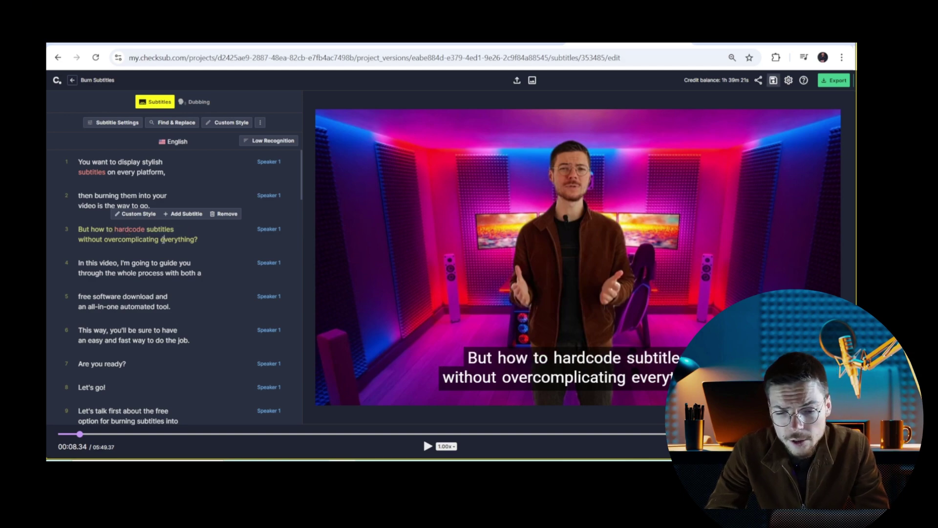
- Review subtitle lines 4, 9, 10 and 14 by jumping the video to each
click(162, 263)
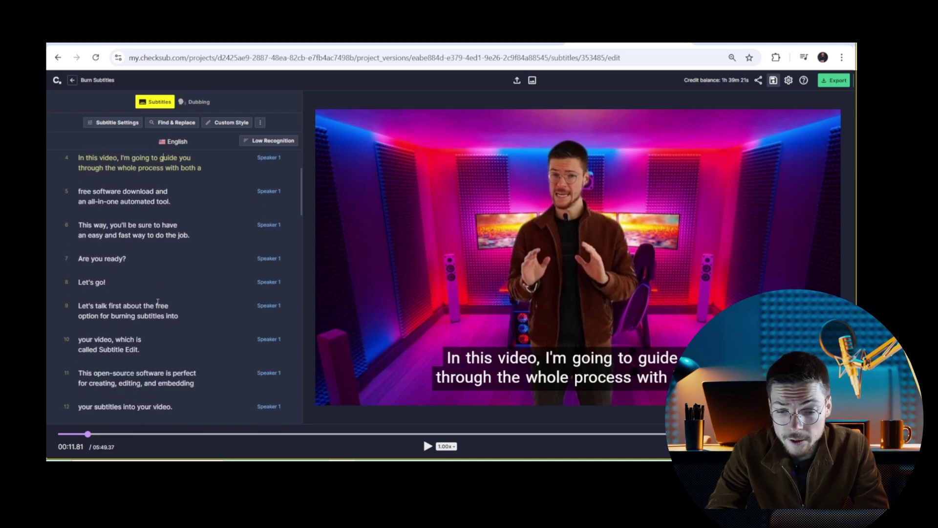
click(162, 312)
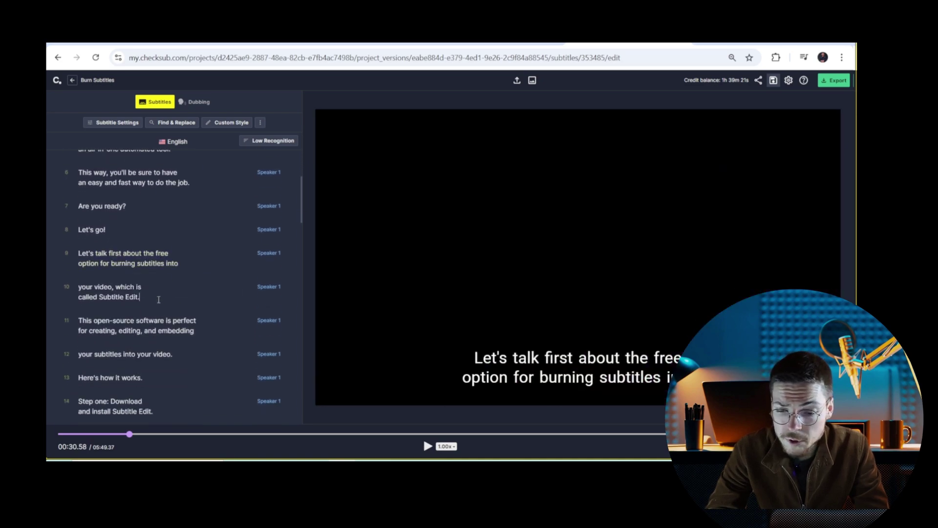
click(158, 299)
scroll(159, 300, down, 3)
click(158, 299)
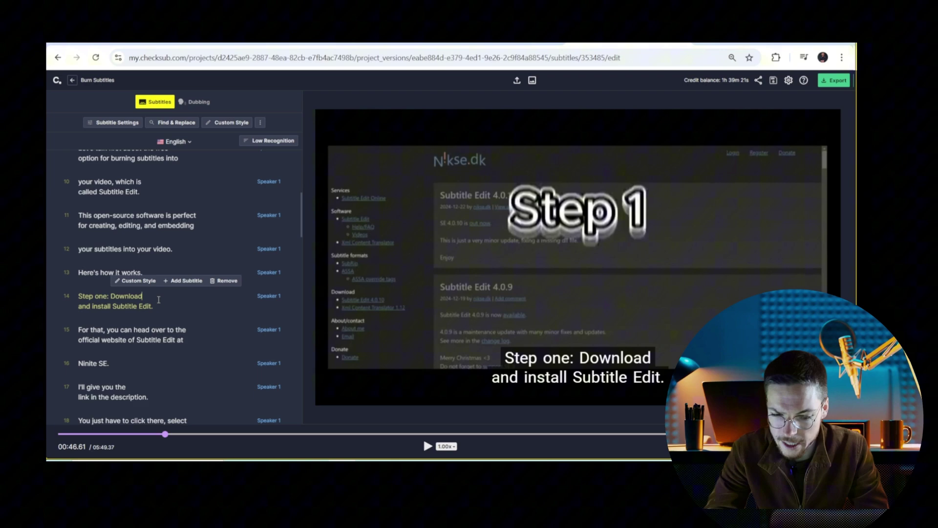
scroll(158, 300, down, 10)
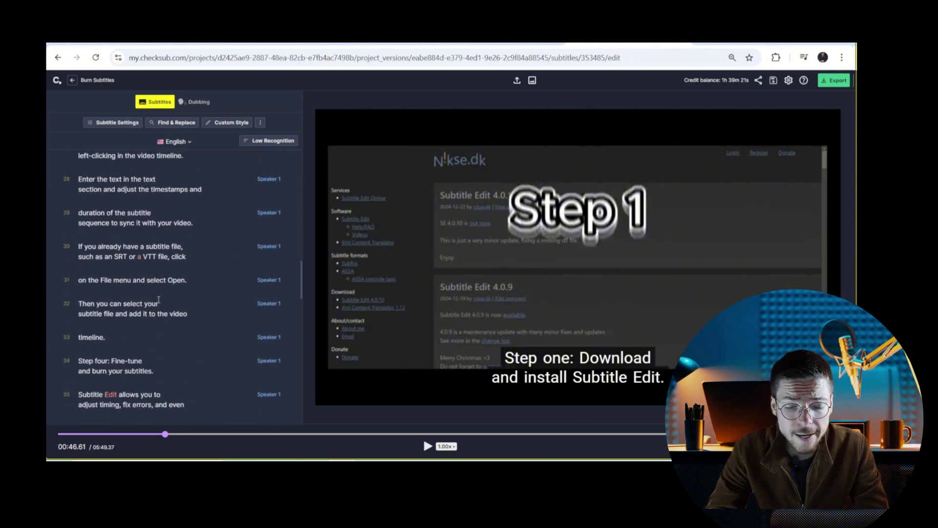
scroll(158, 299, up, 14)
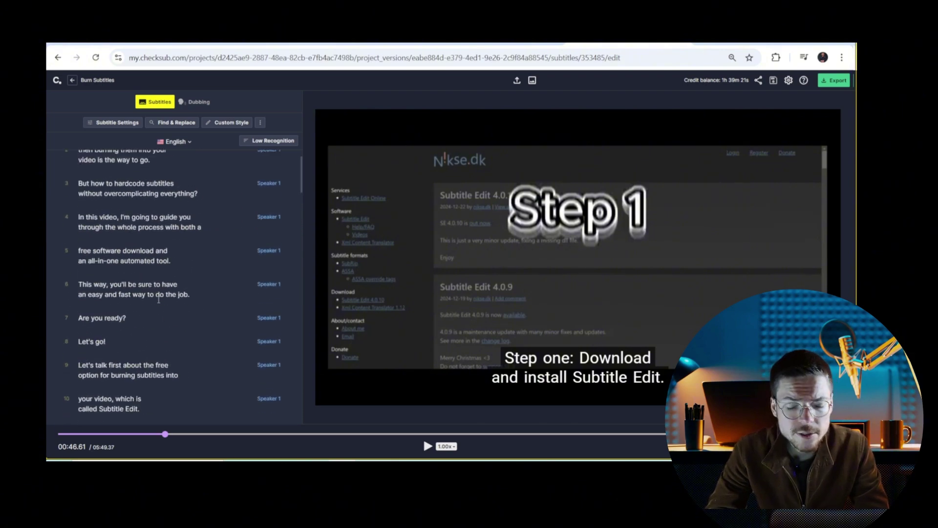
scroll(158, 299, up, 1)
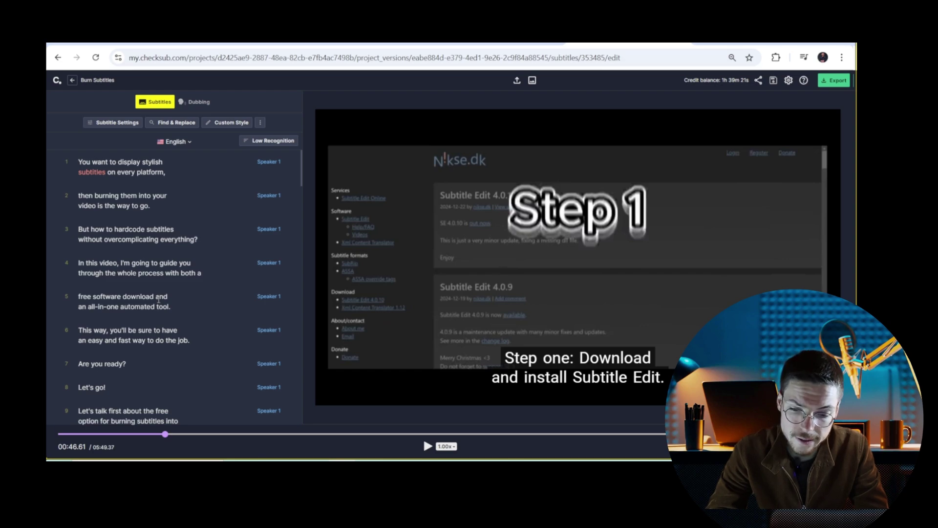
- Apply the Montserrat Black & White style template to all subtitles and change the font to Poppins
click(226, 124)
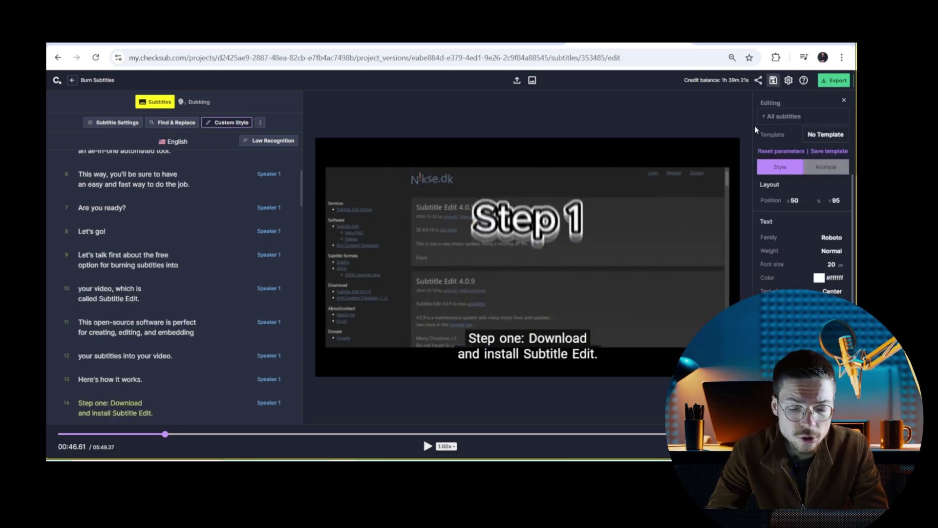
click(826, 134)
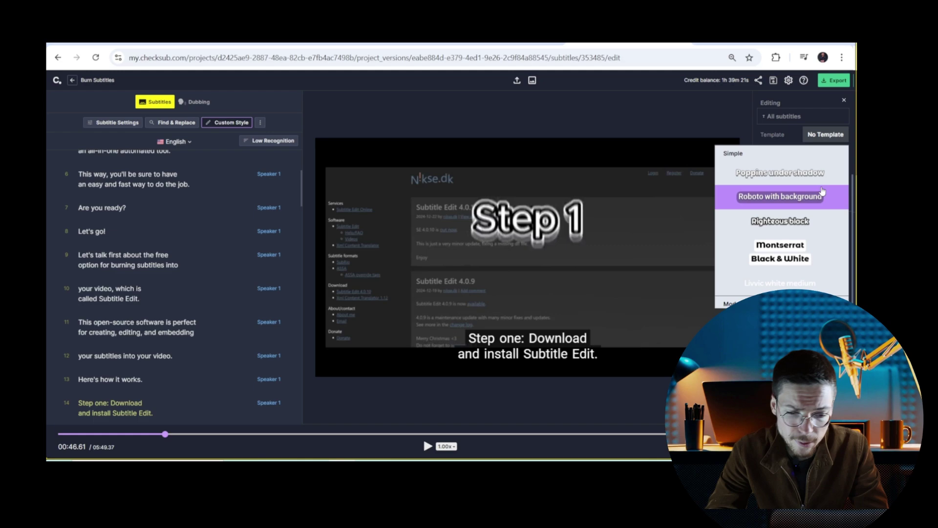
scroll(802, 210, down, 1)
scroll(807, 226, up, 3)
click(807, 243)
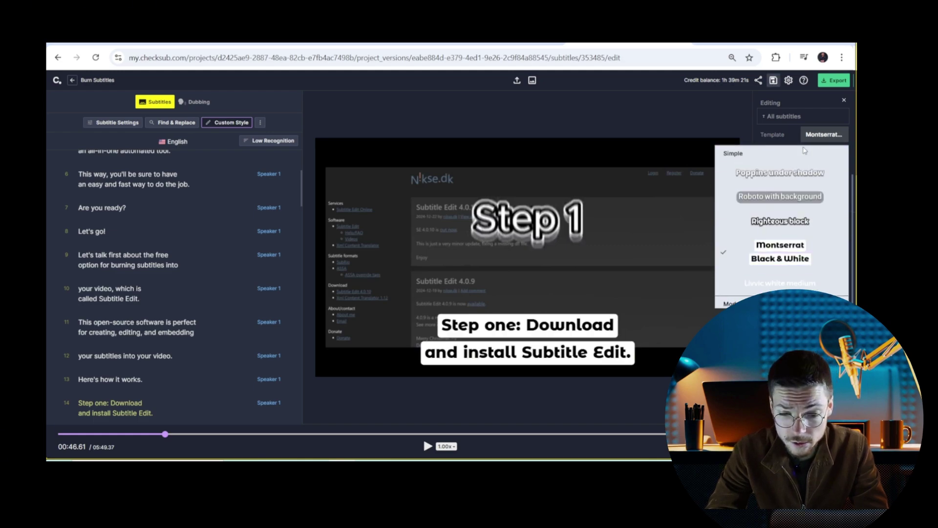
click(823, 237)
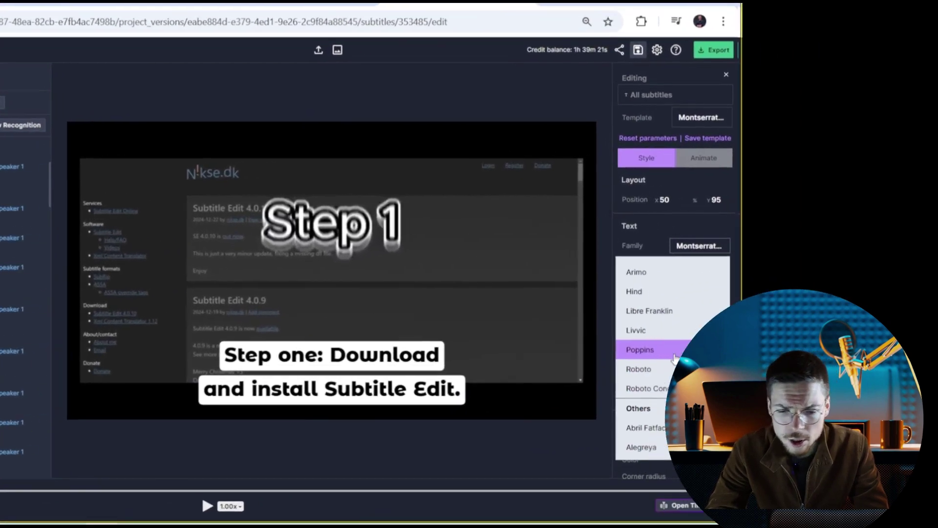
click(775, 320)
- Make the subtitle text yellow and the cue background black
scroll(626, 225, down, 2)
click(634, 236)
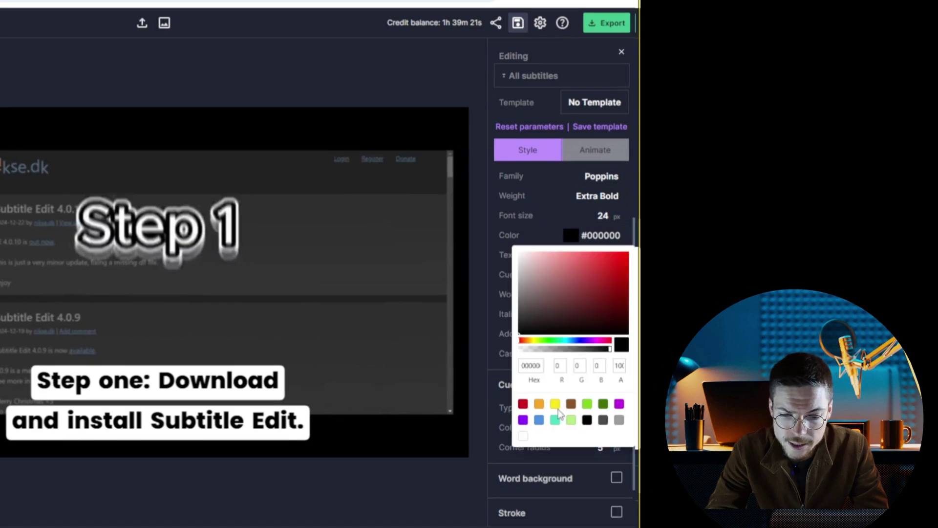
click(555, 404)
scroll(597, 364, down, 1)
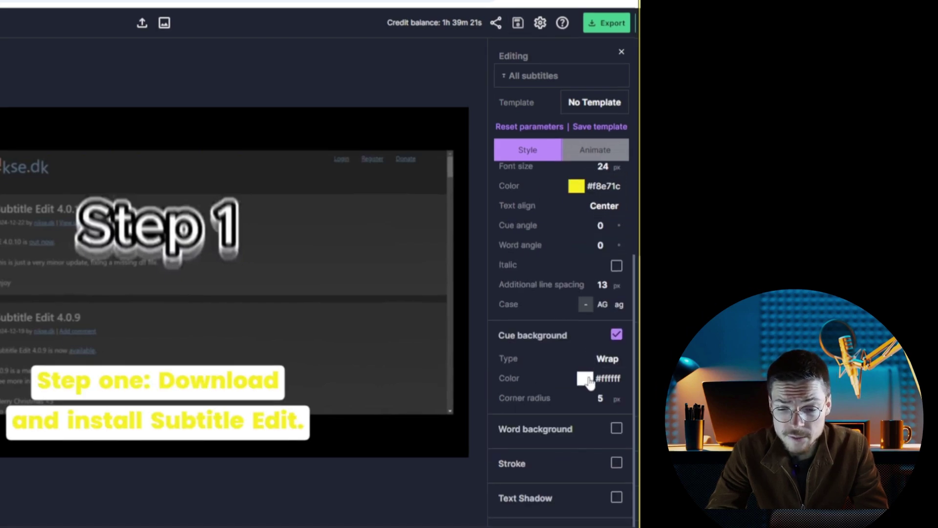
click(585, 379)
click(562, 462)
click(556, 313)
scroll(556, 312, up, 3)
- Replace the Only one word animation with Appear with last word colored
click(595, 150)
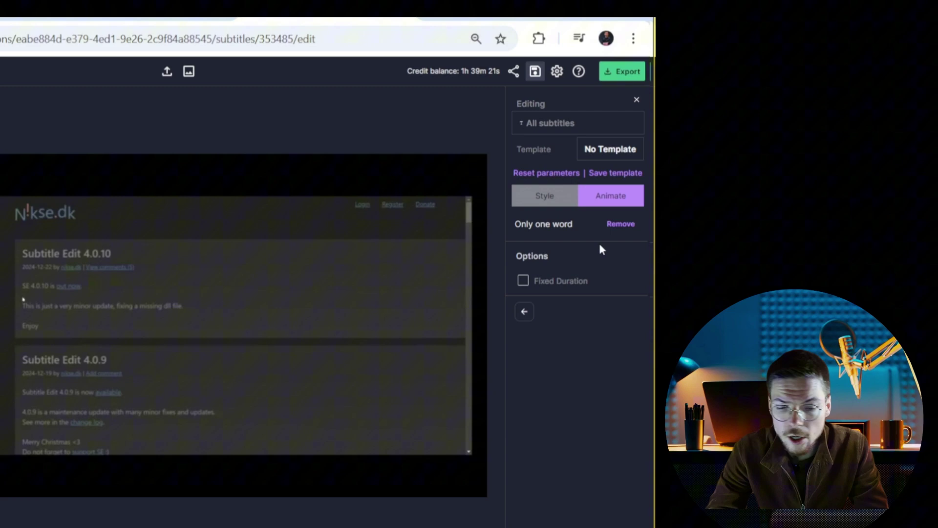
click(621, 224)
scroll(596, 293, down, 3)
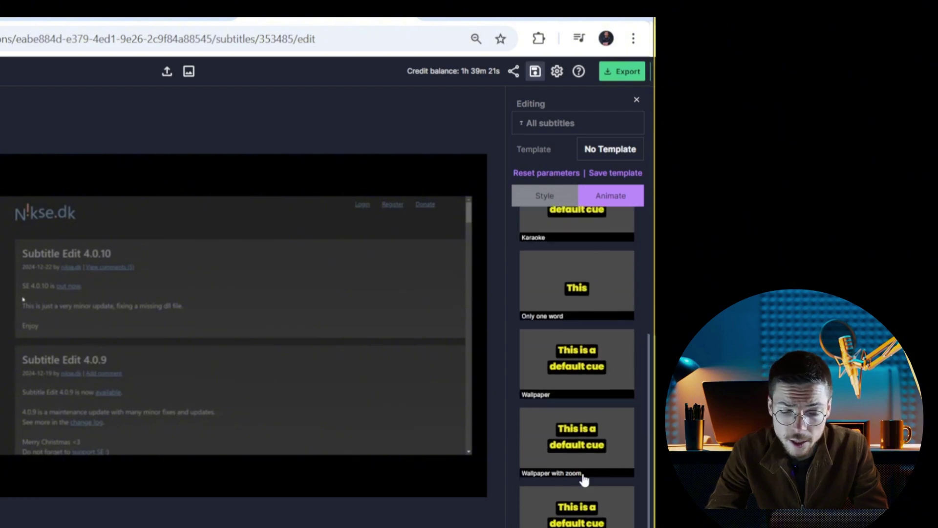
scroll(589, 372, up, 2)
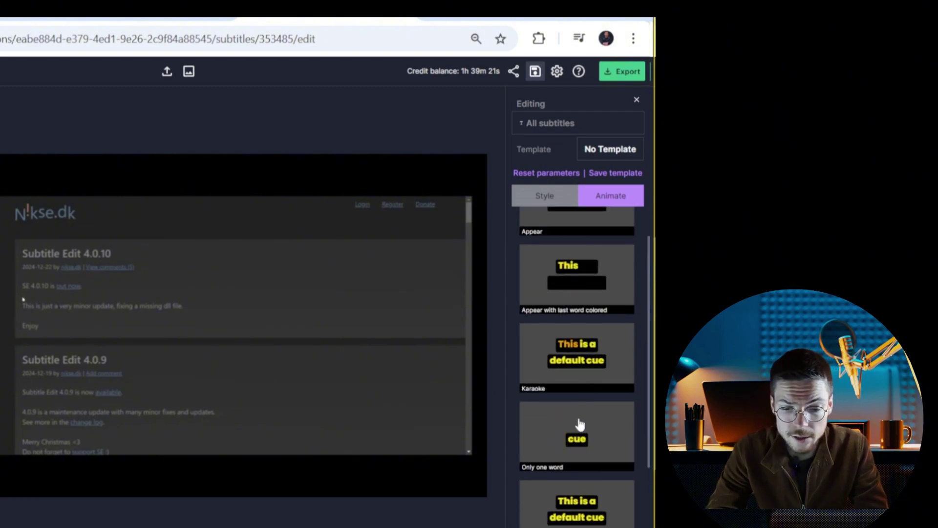
scroll(581, 336, up, 1)
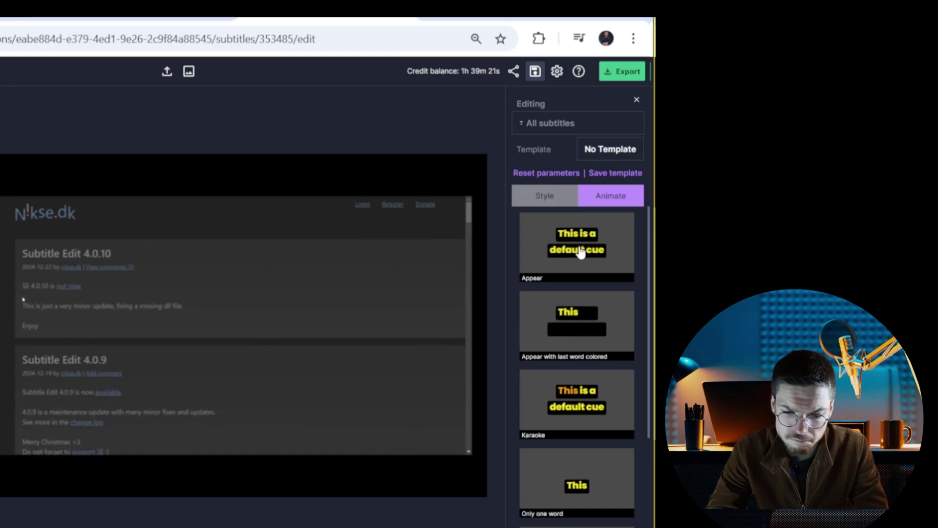
click(588, 329)
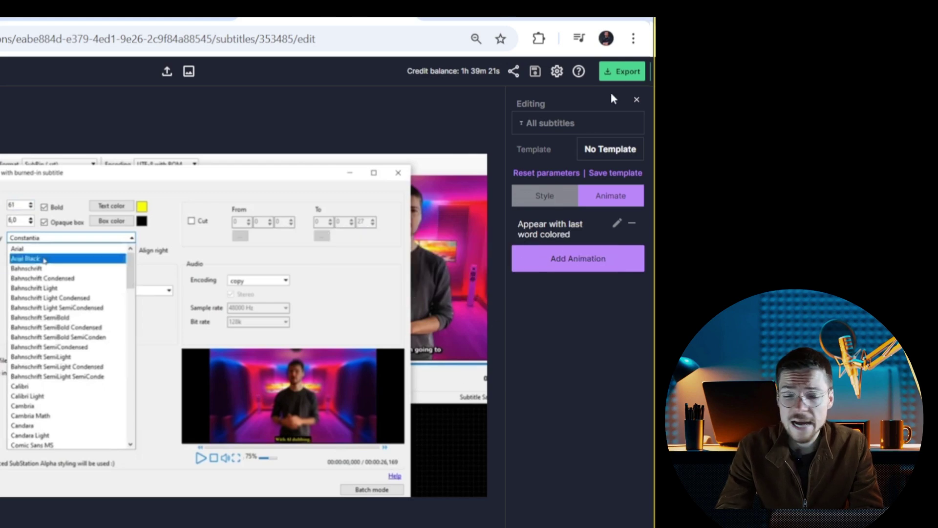
- Change the export type from video to Subtitles, keeping SRT as the file format
click(627, 72)
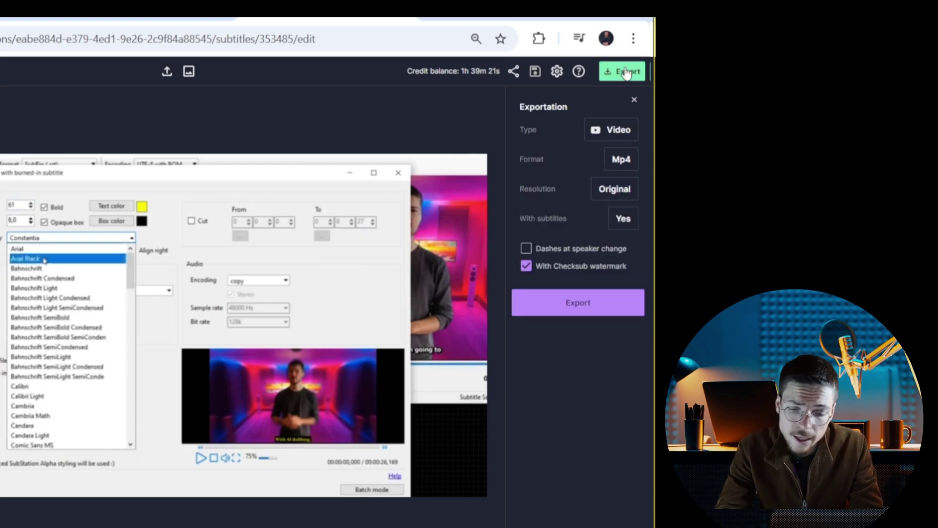
click(618, 130)
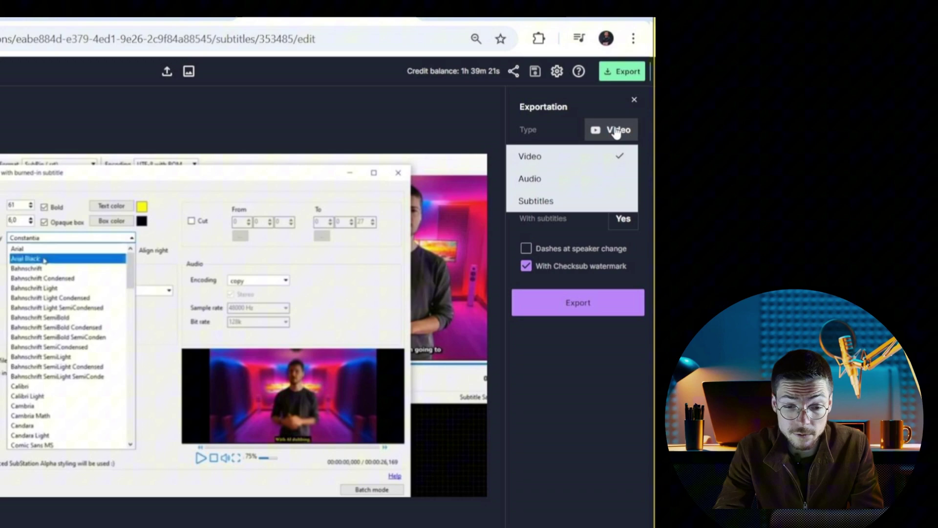
click(618, 132)
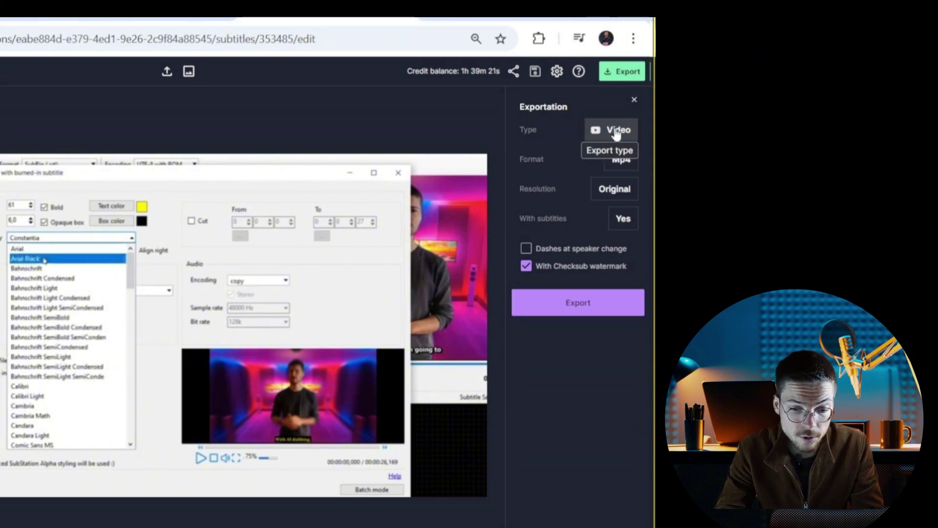
click(594, 308)
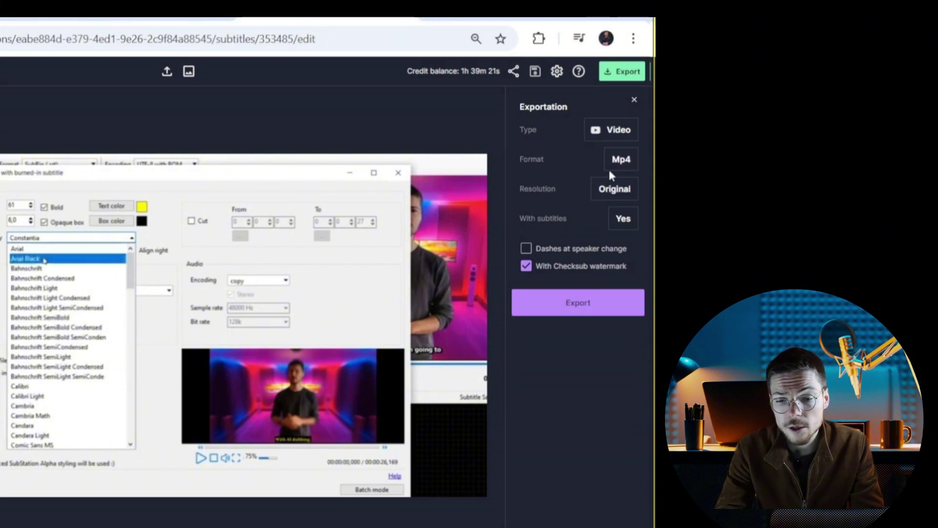
click(613, 133)
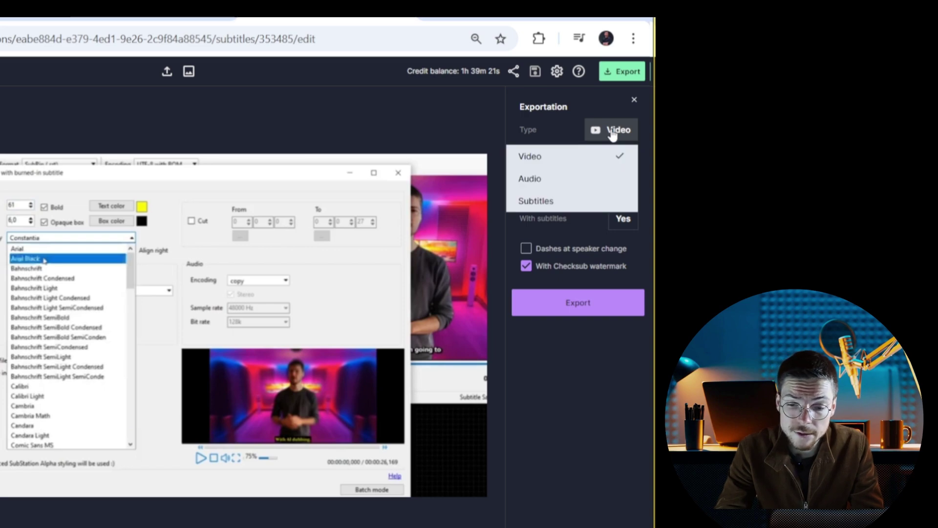
click(587, 210)
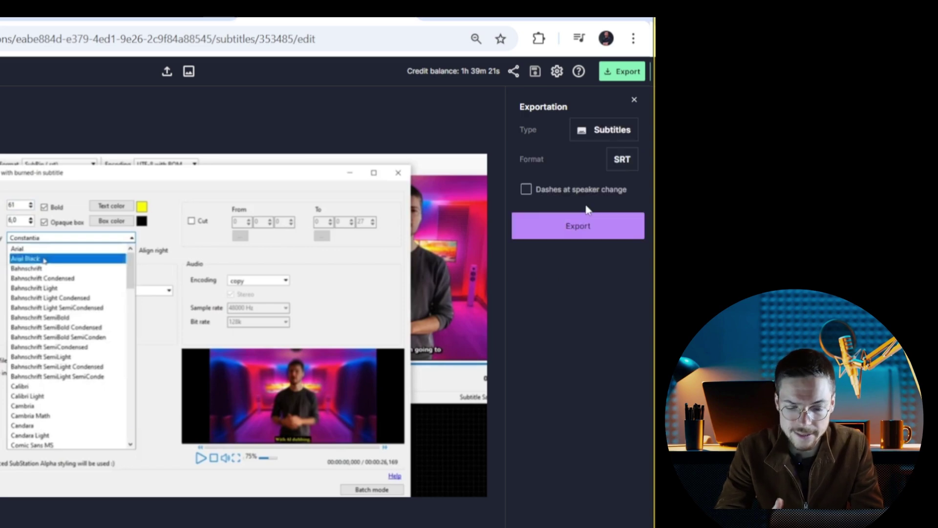
click(614, 171)
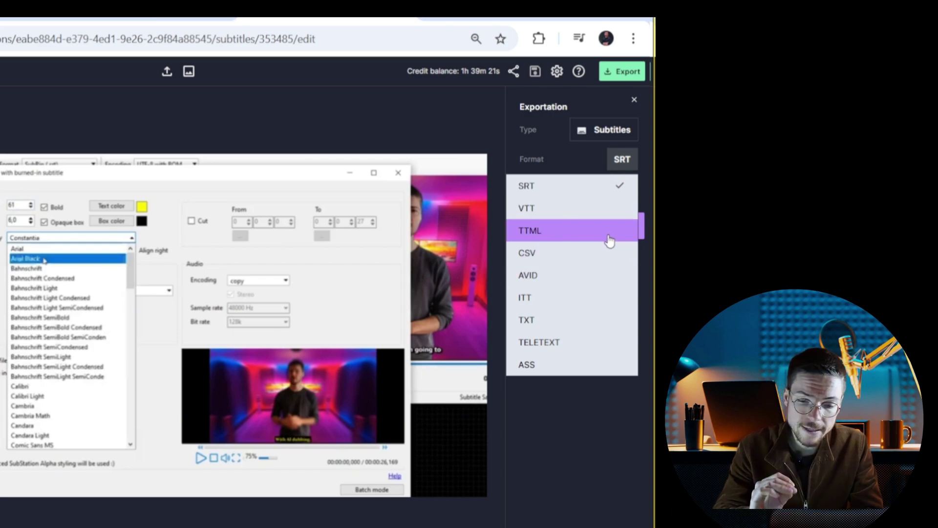
click(608, 185)
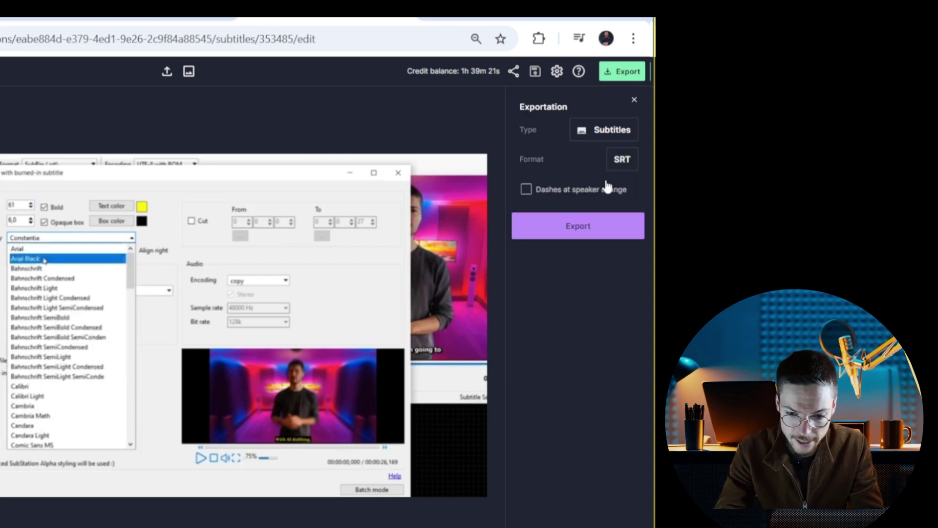